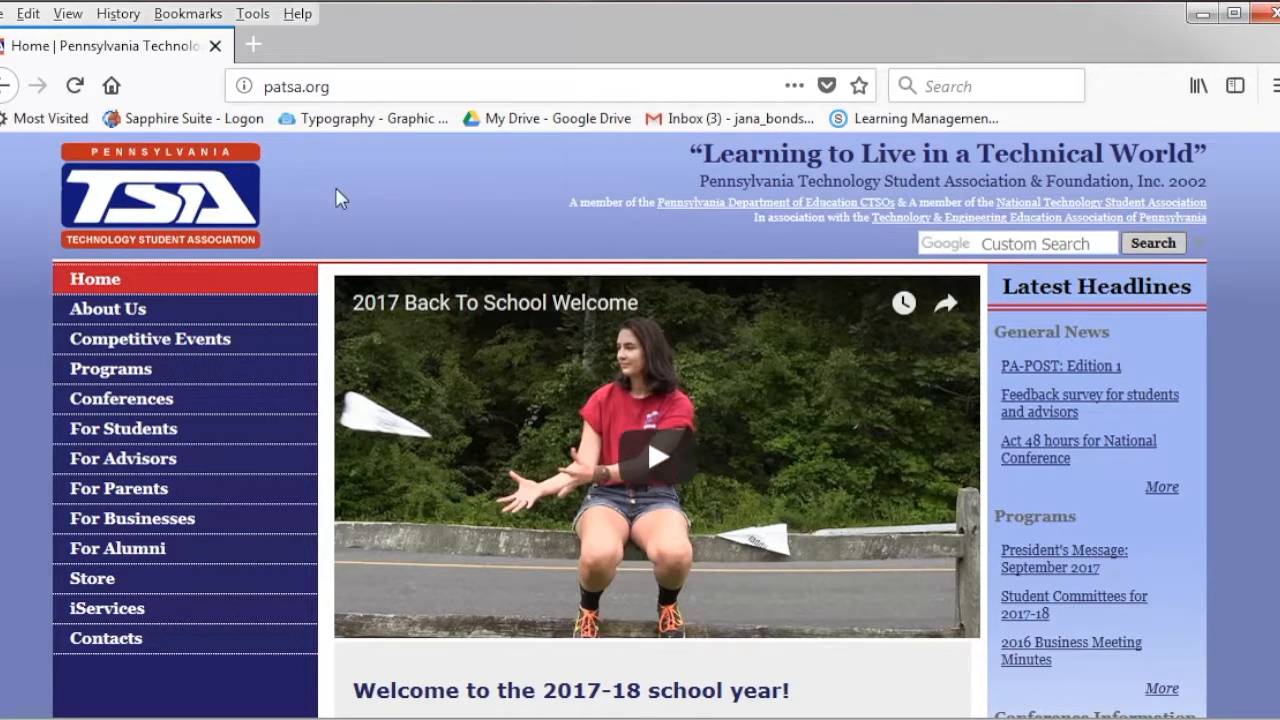
- Go from the PATSA home page to the iServices sign-in page
click(124, 612)
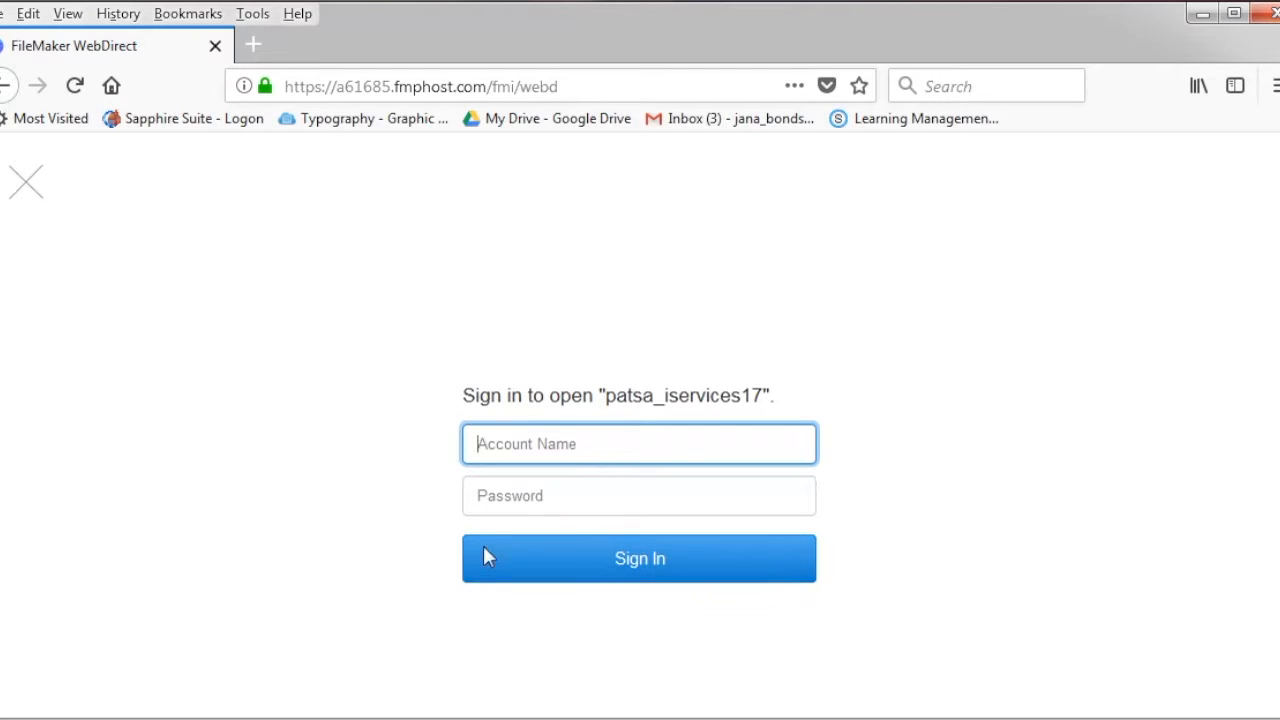
- Sign in to iServices with the chapter's account name and password
text(1005)
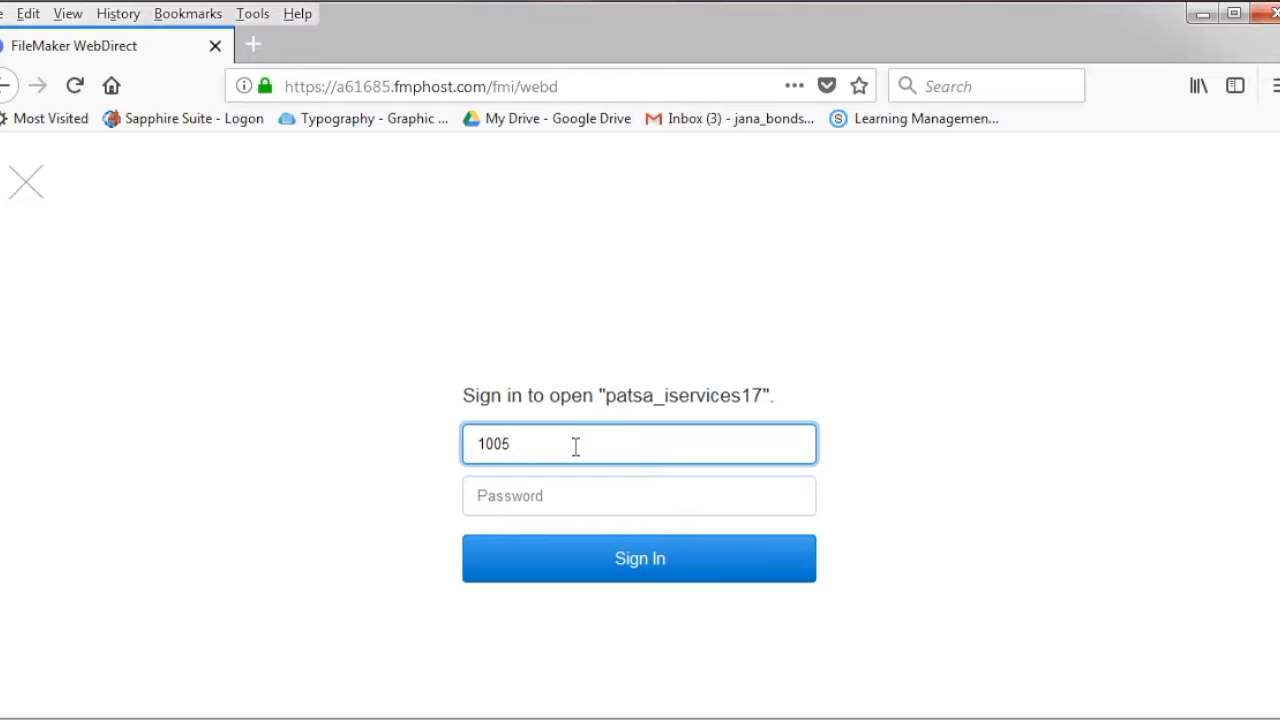
key(Tab)
text(••••••)
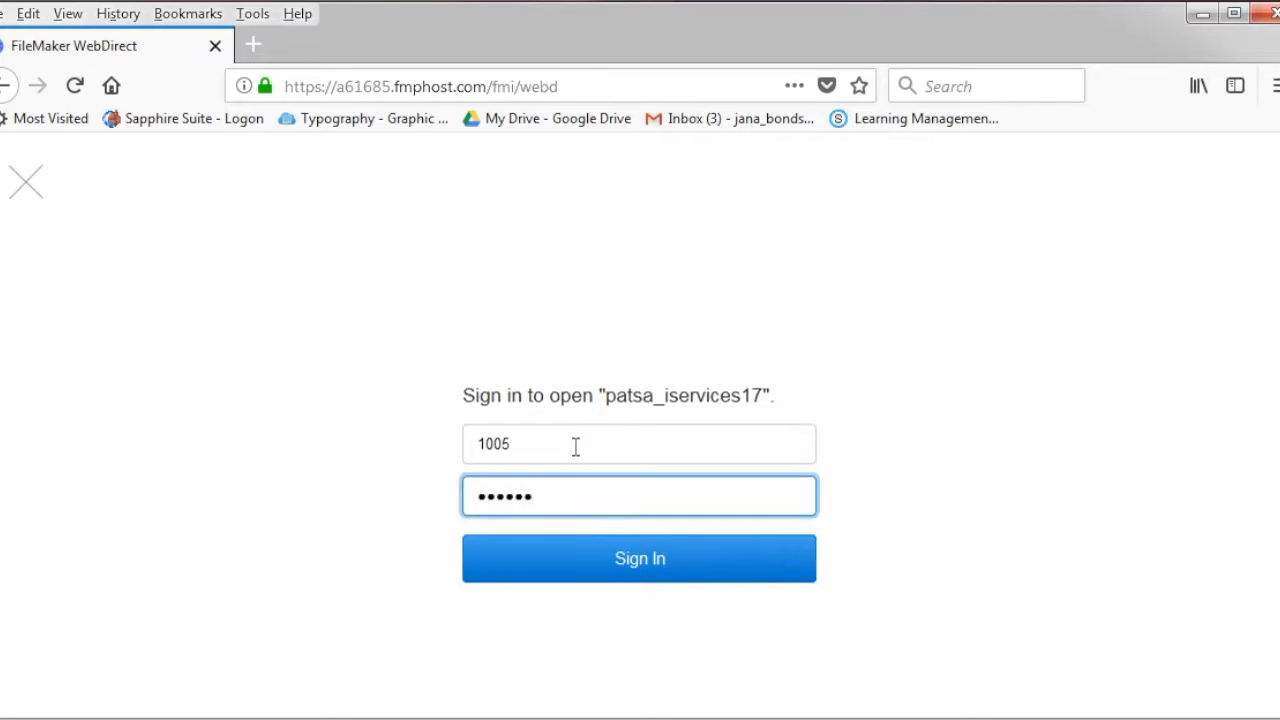
click(605, 557)
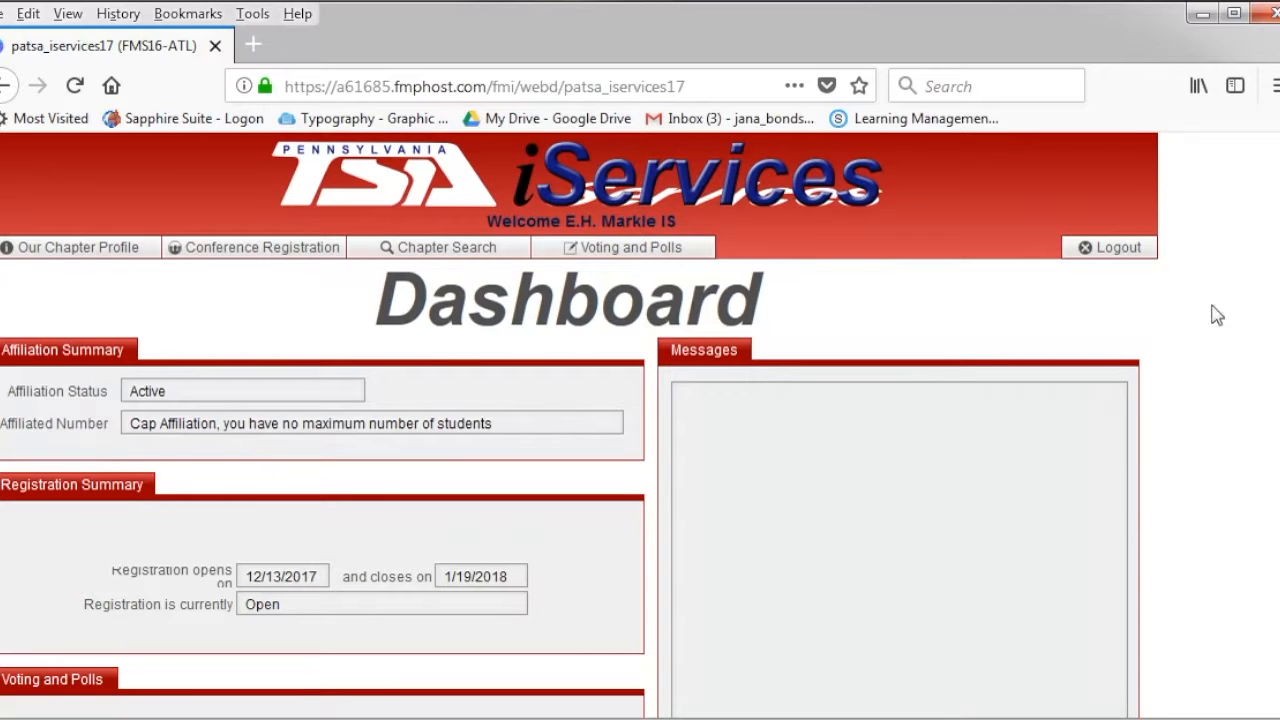
scroll(580, 420, down, 2)
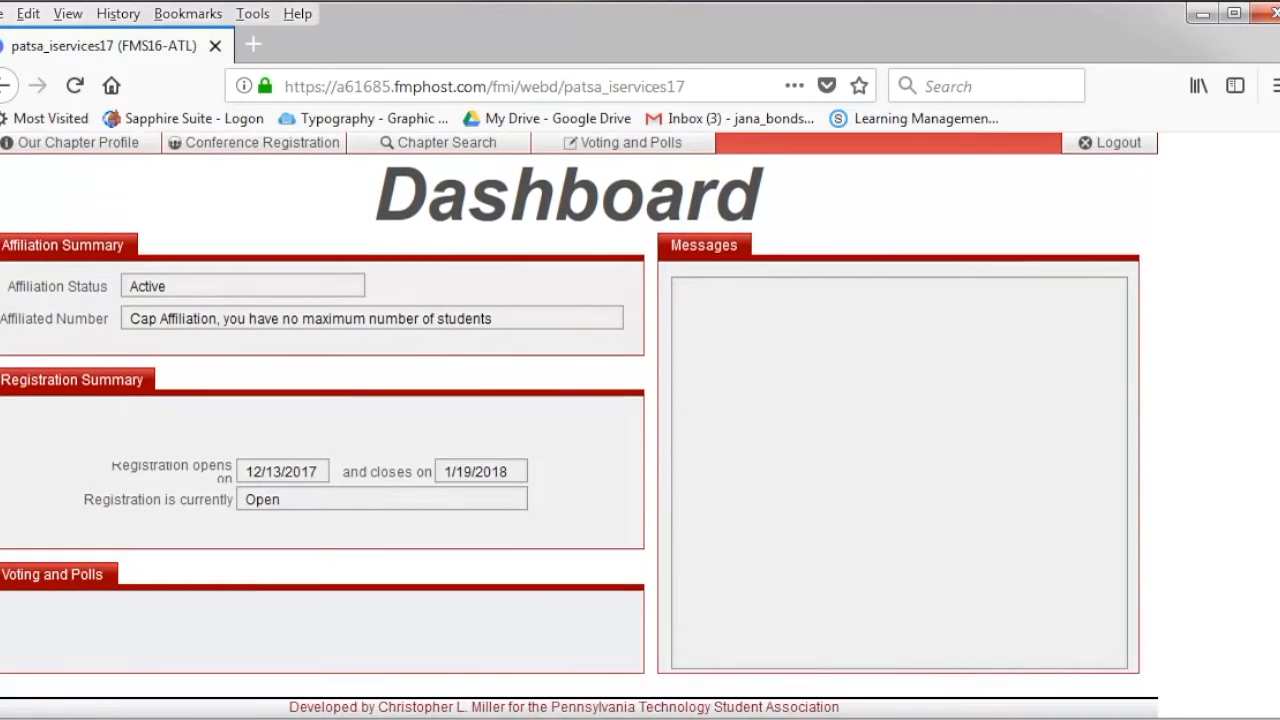
scroll(580, 420, up, 2)
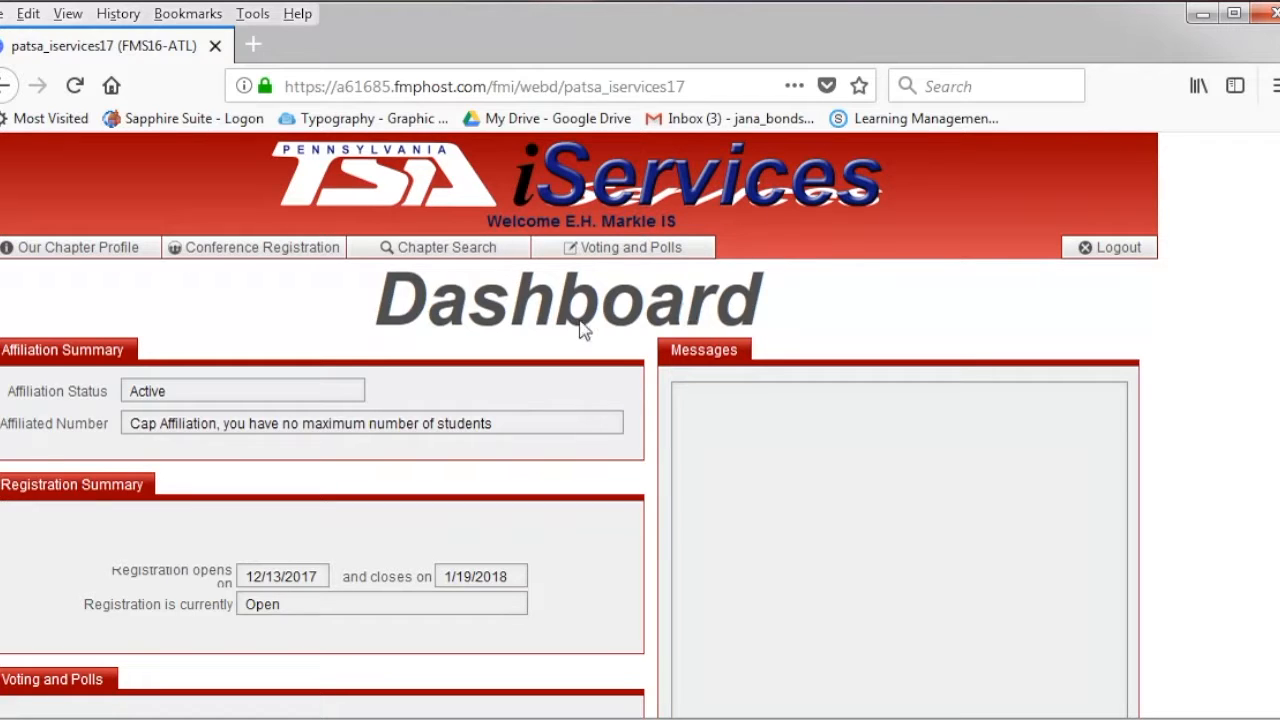
- Start conference registration and enter the primary advisor's first name, last name and e-mail address
click(237, 254)
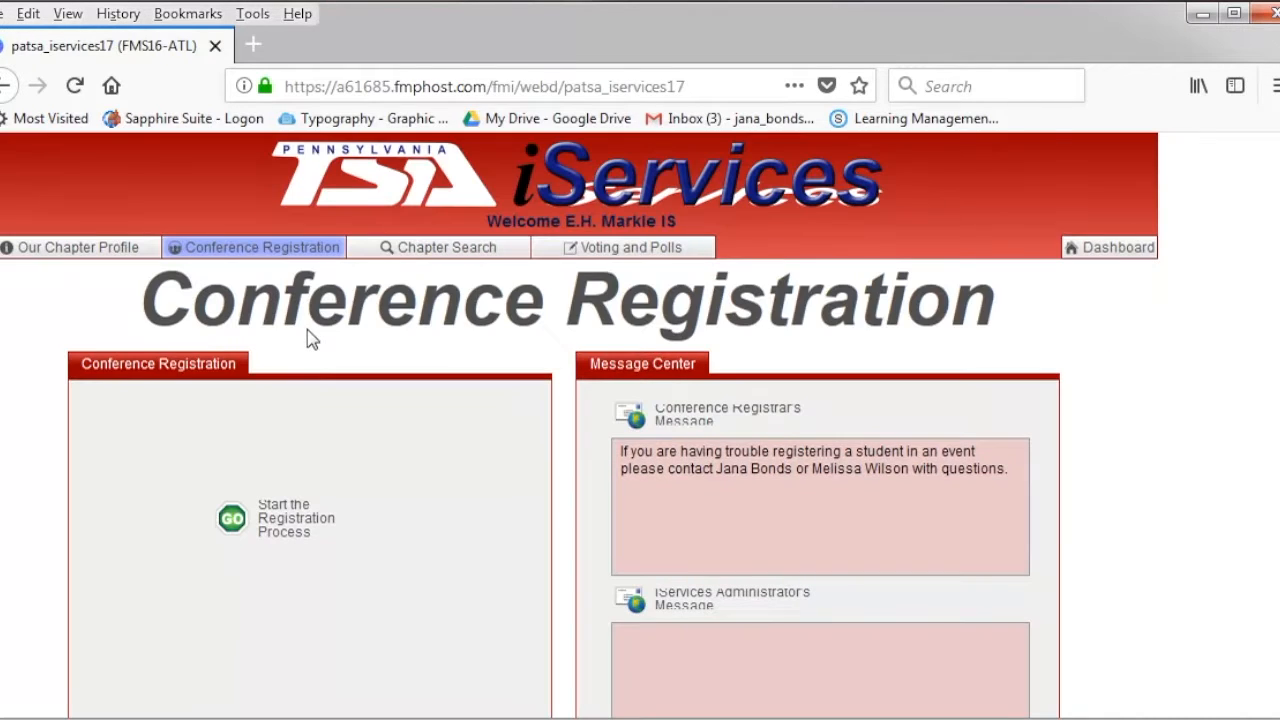
click(283, 530)
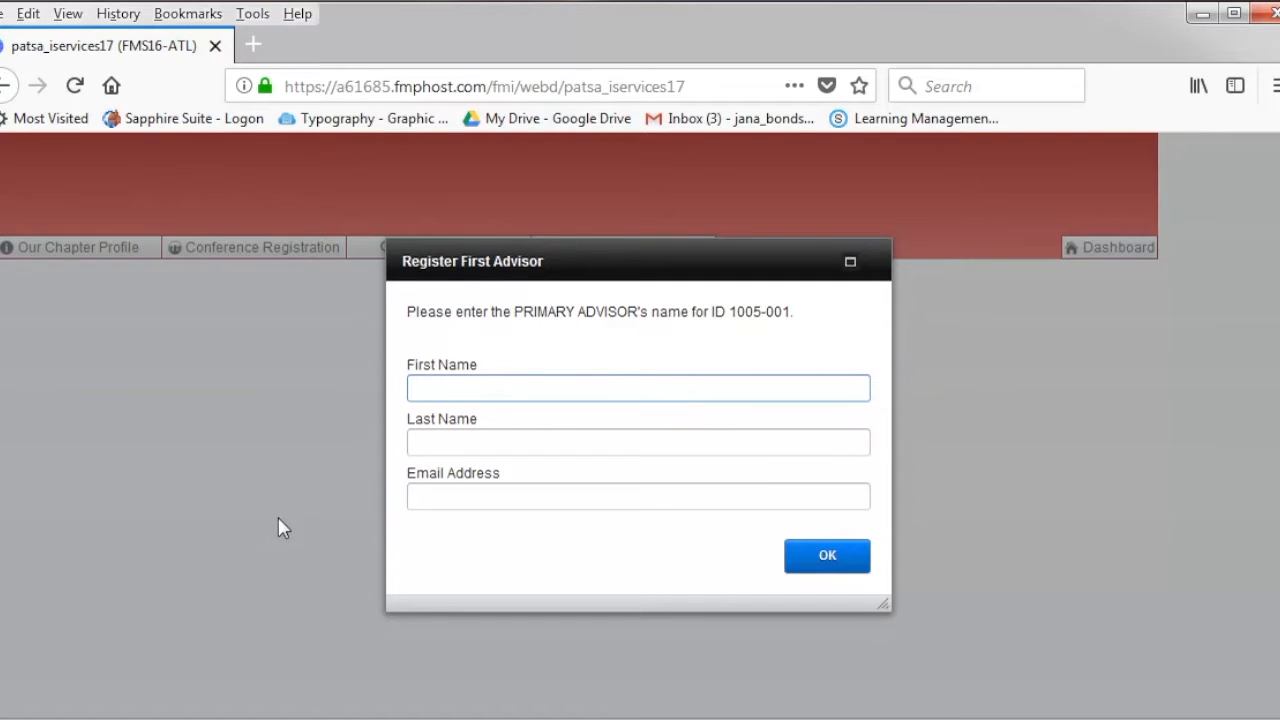
key(Tab)
key(Tab)
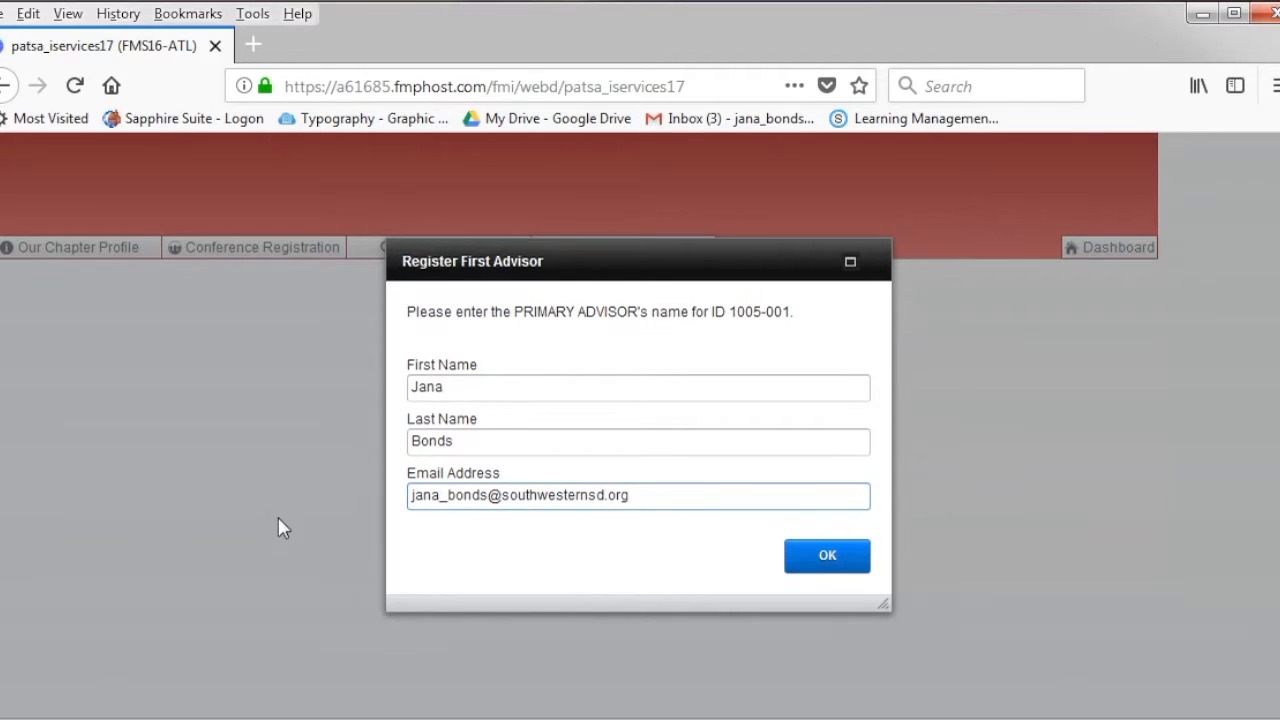
click(806, 565)
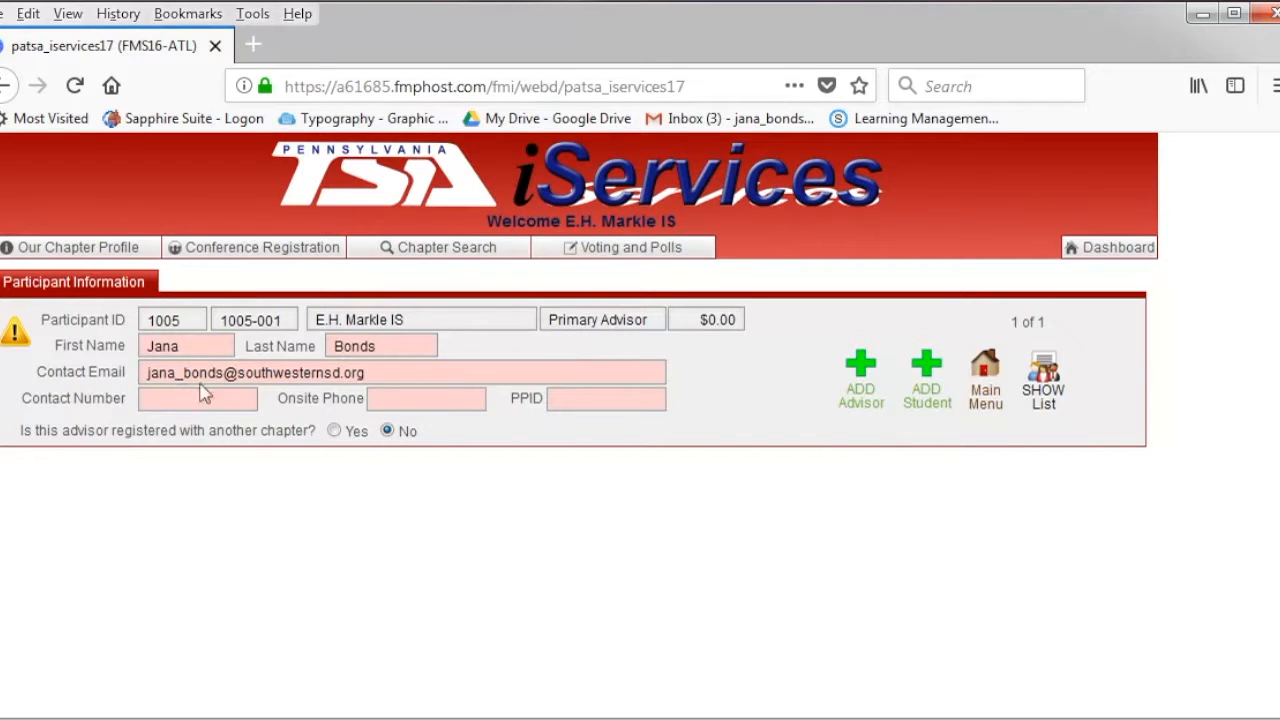
- Enter the primary advisor's onsite phone number
click(406, 400)
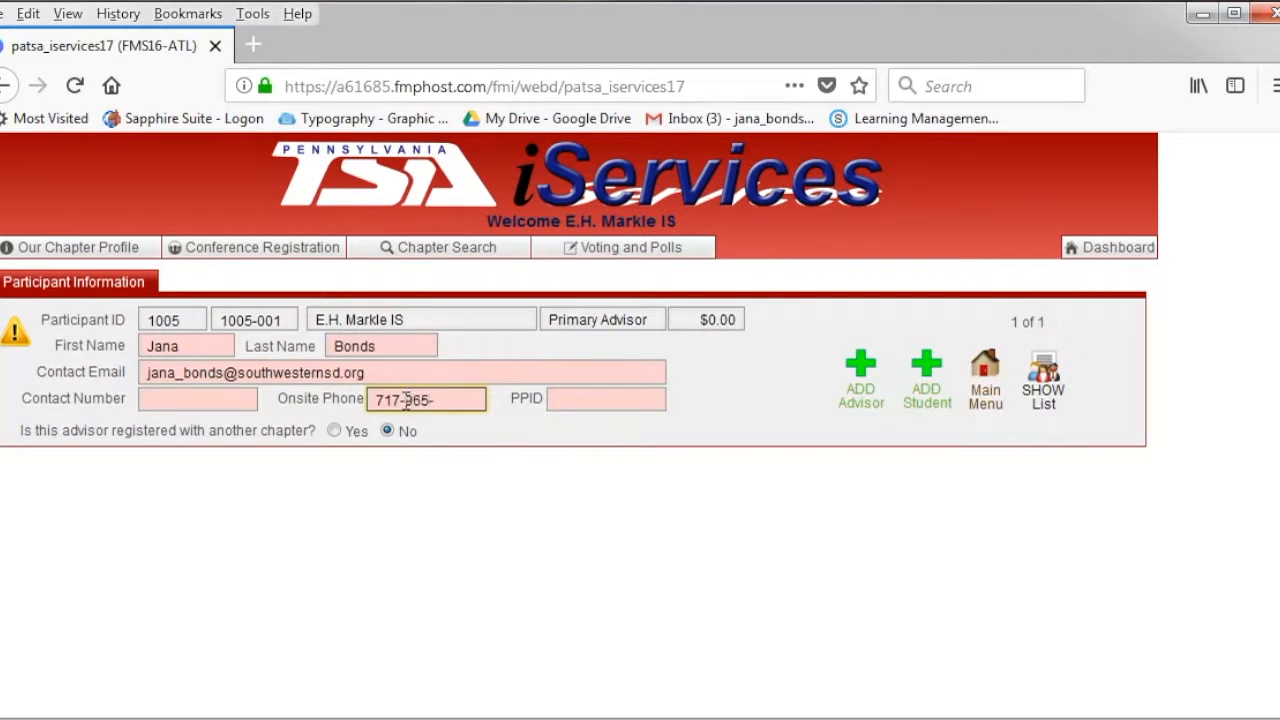
mouse_move(590, 402)
- Add a second advisor with first name, last name and school contact e-mail, then create a student record
click(860, 372)
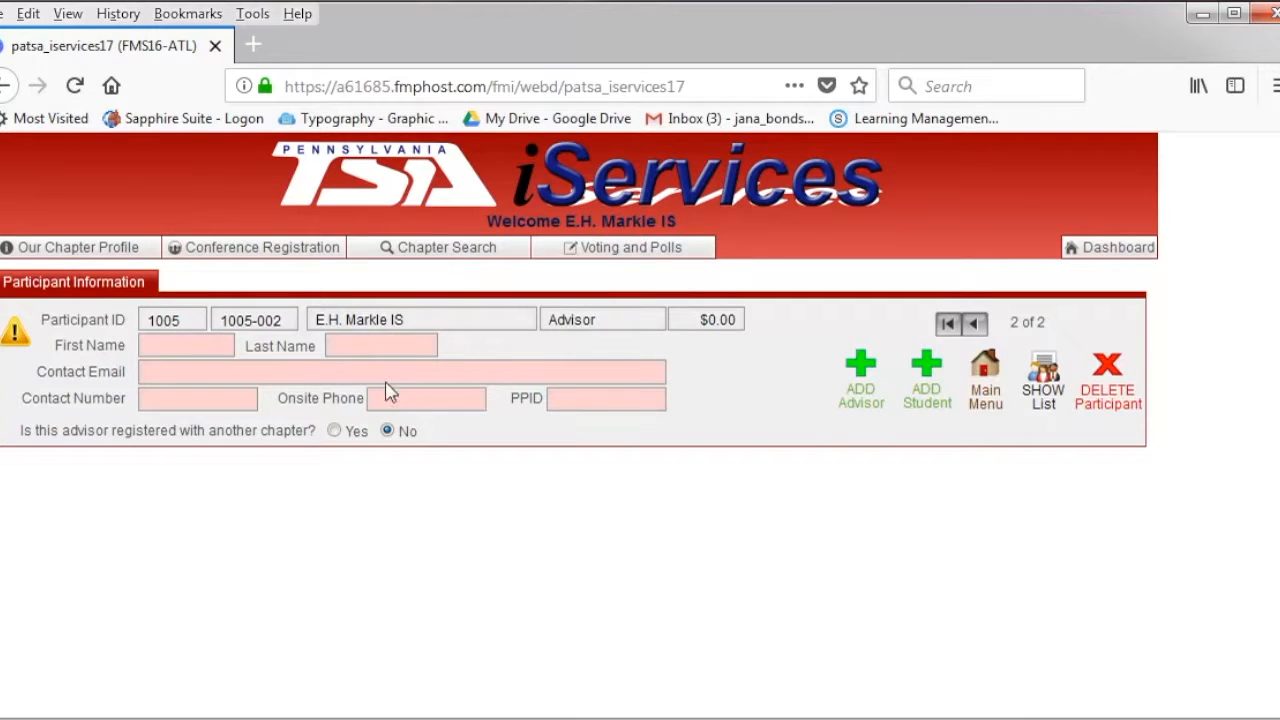
click(222, 351)
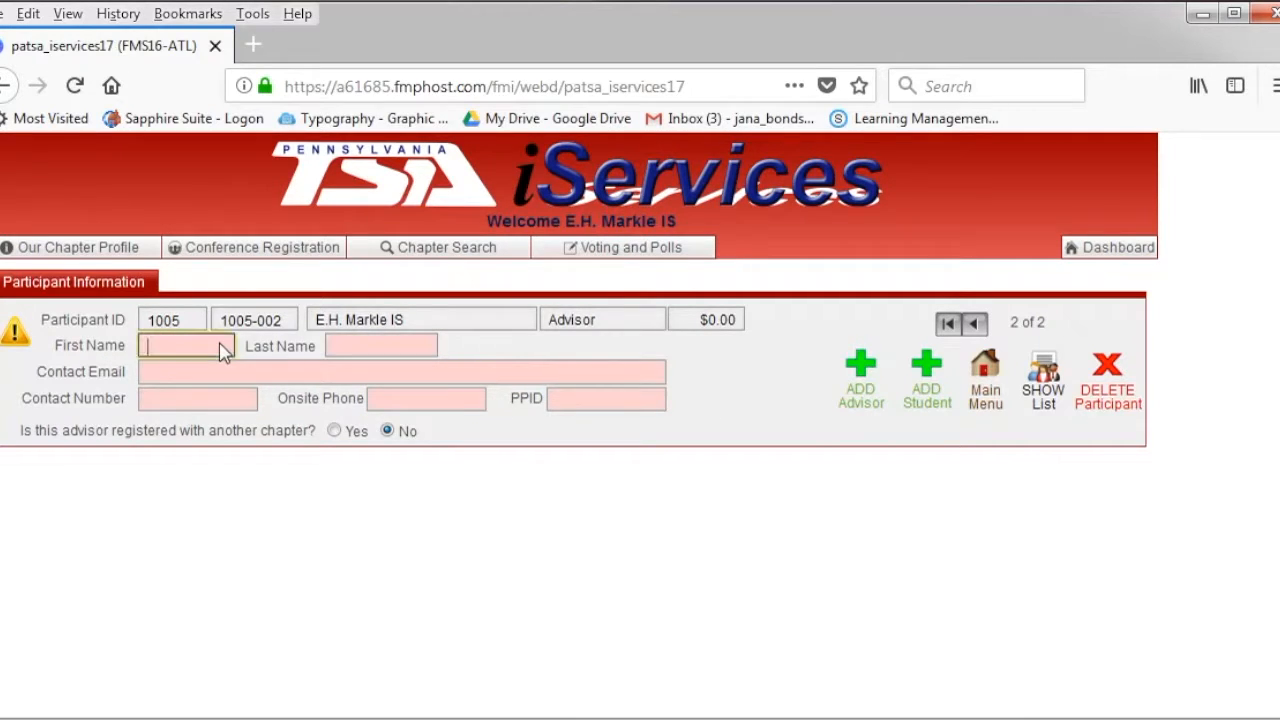
key(Tab)
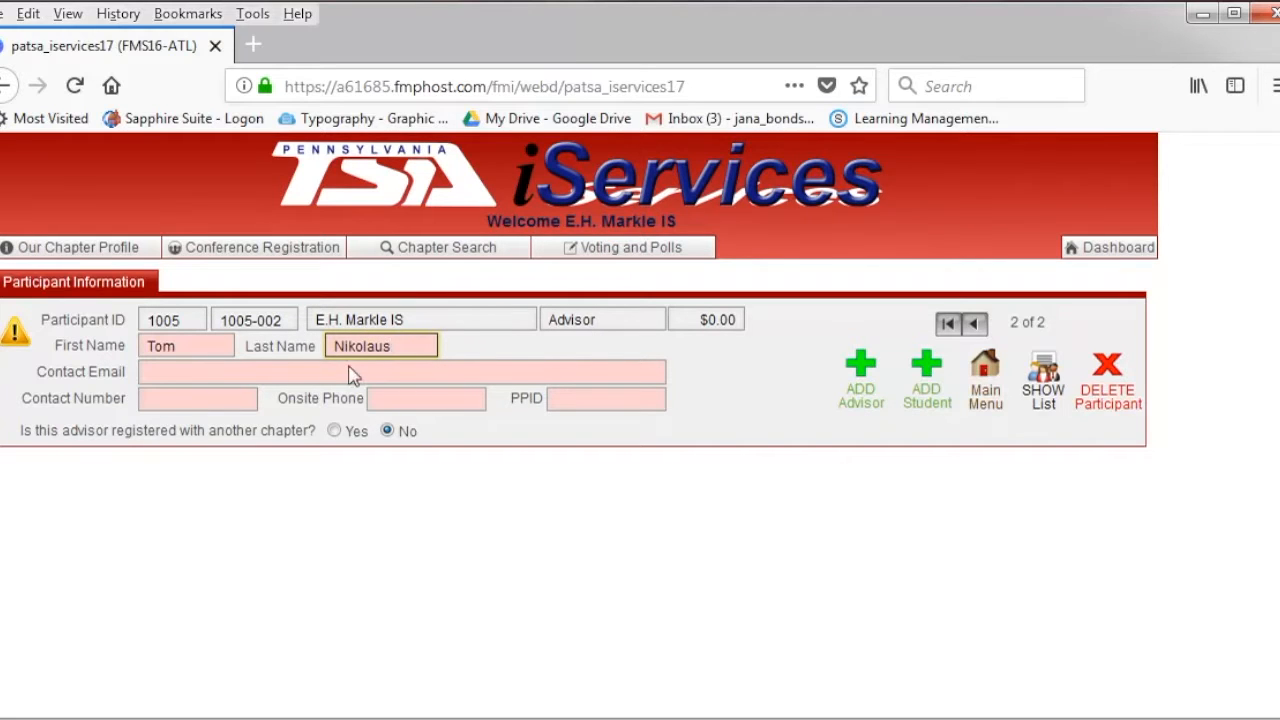
click(212, 375)
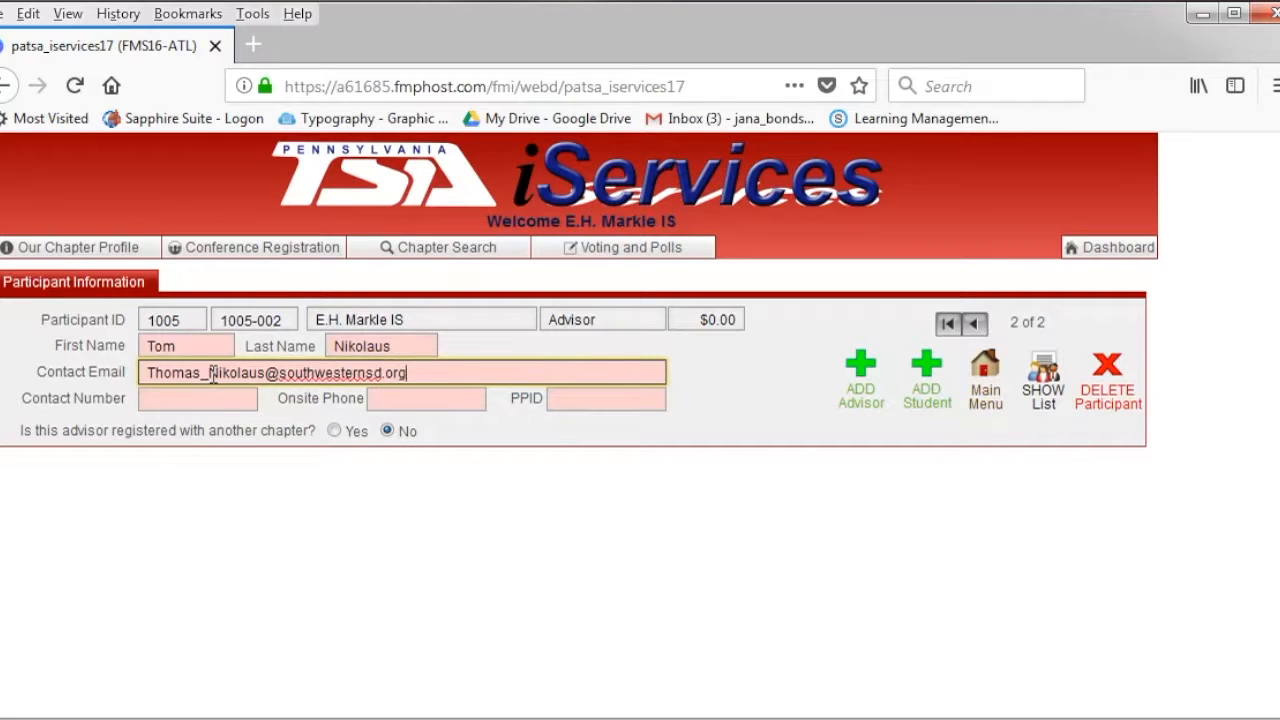
click(927, 395)
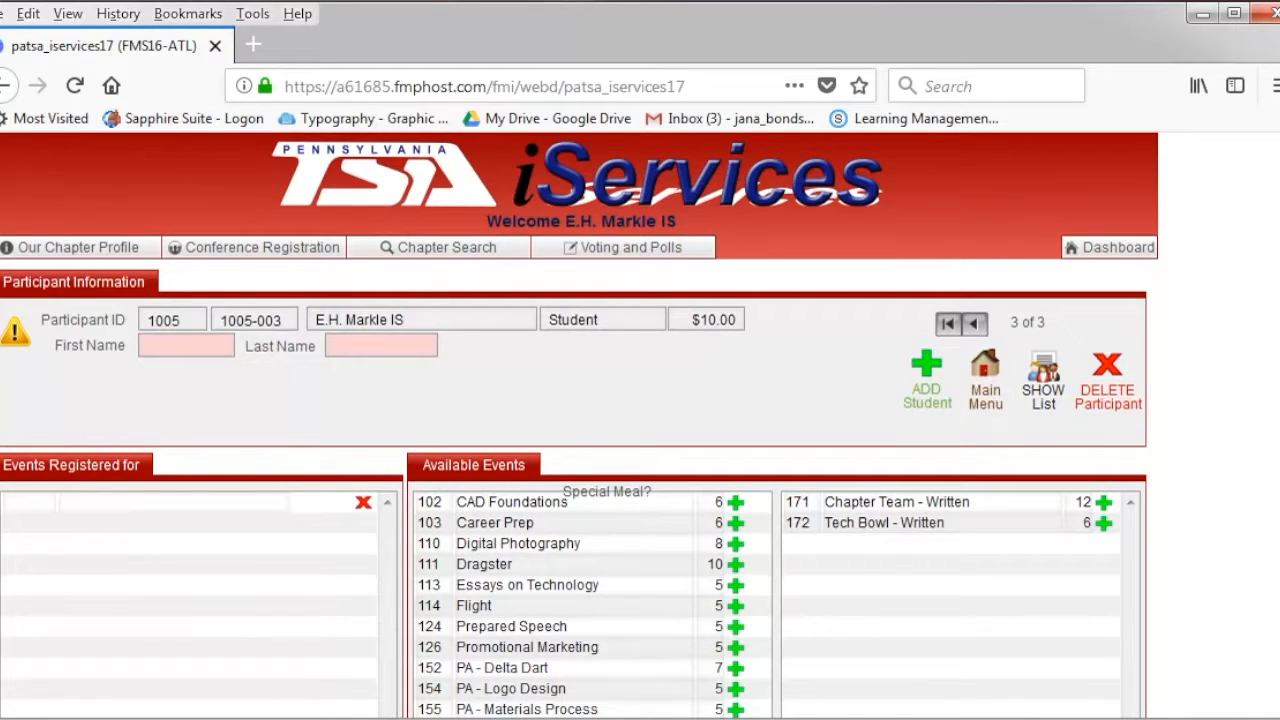
- Fill in the new student record's first name and last name
scroll(580, 425, down, 1)
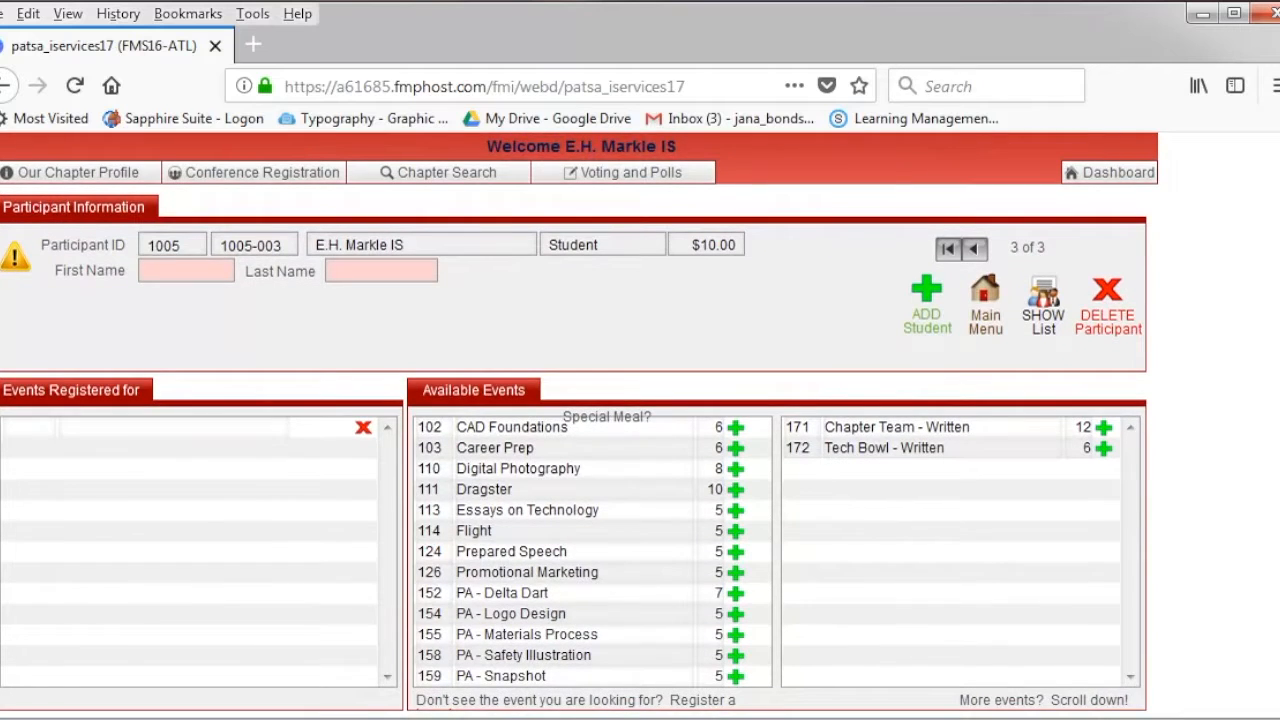
click(212, 281)
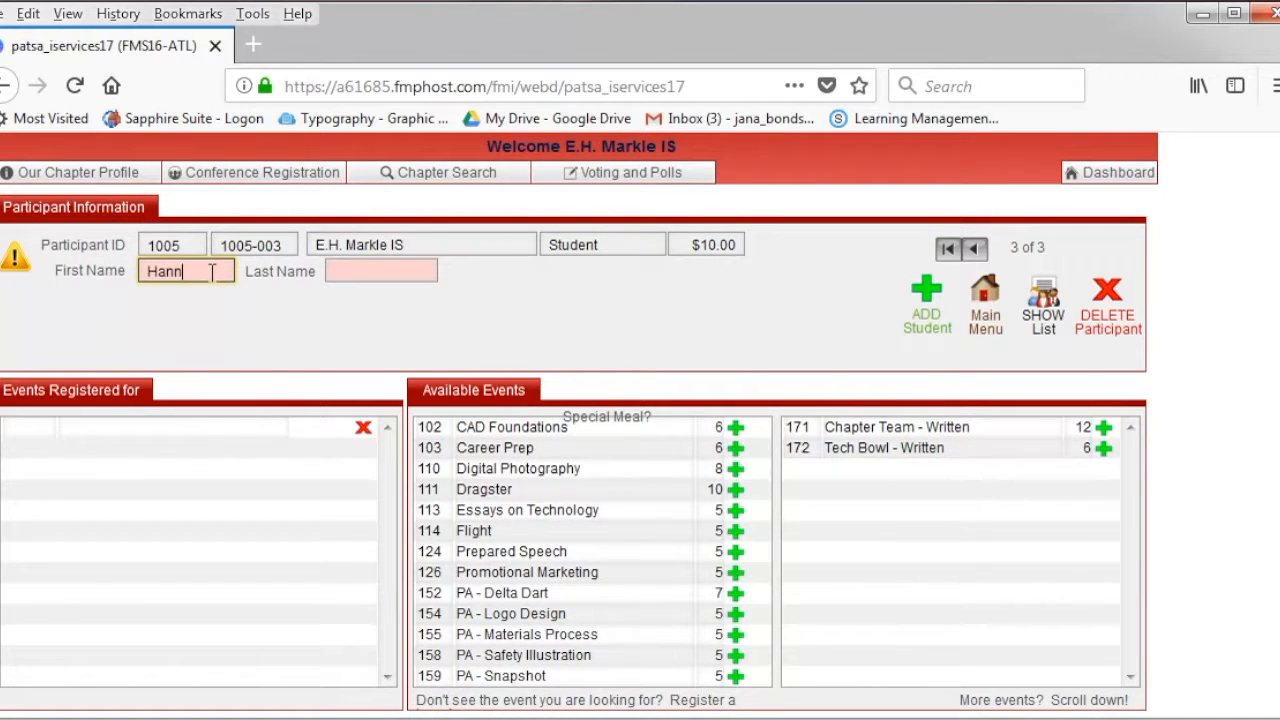
click(363, 281)
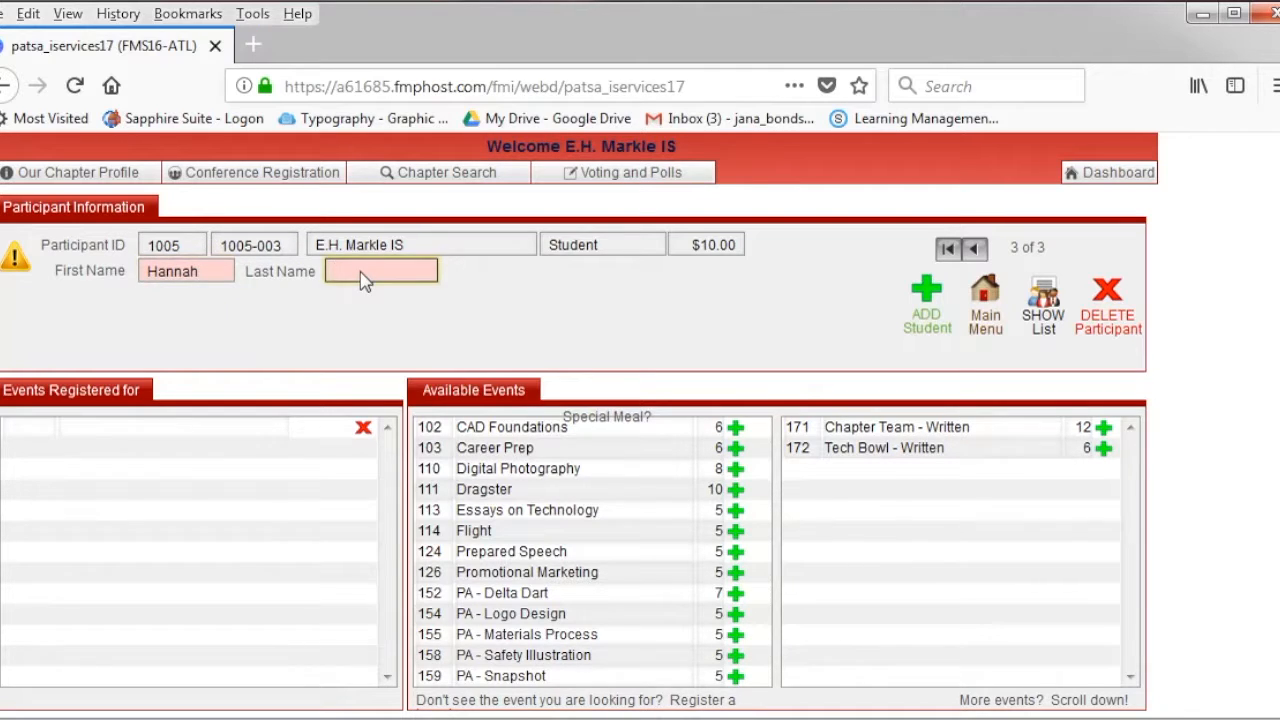
- Sign the student up for Career Prep, Promotional Marketing, PA - Materials Process and Tech Bowl - Written, then add another student
click(740, 452)
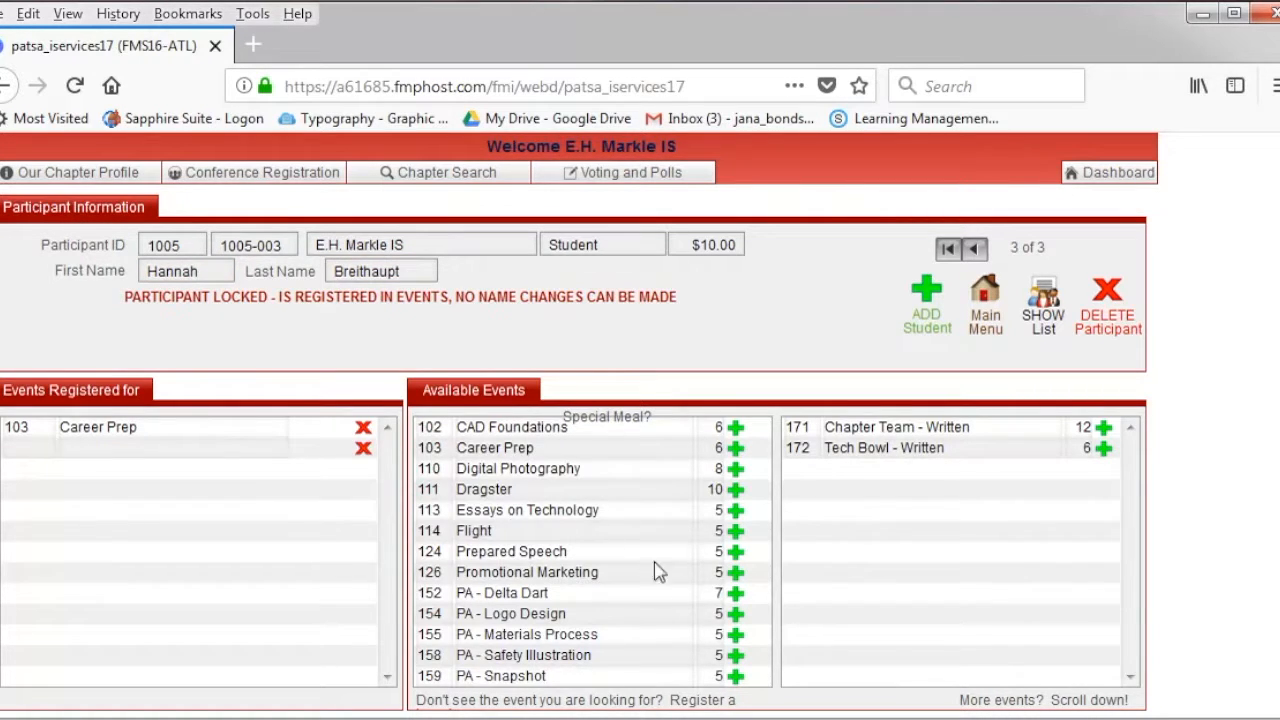
click(736, 580)
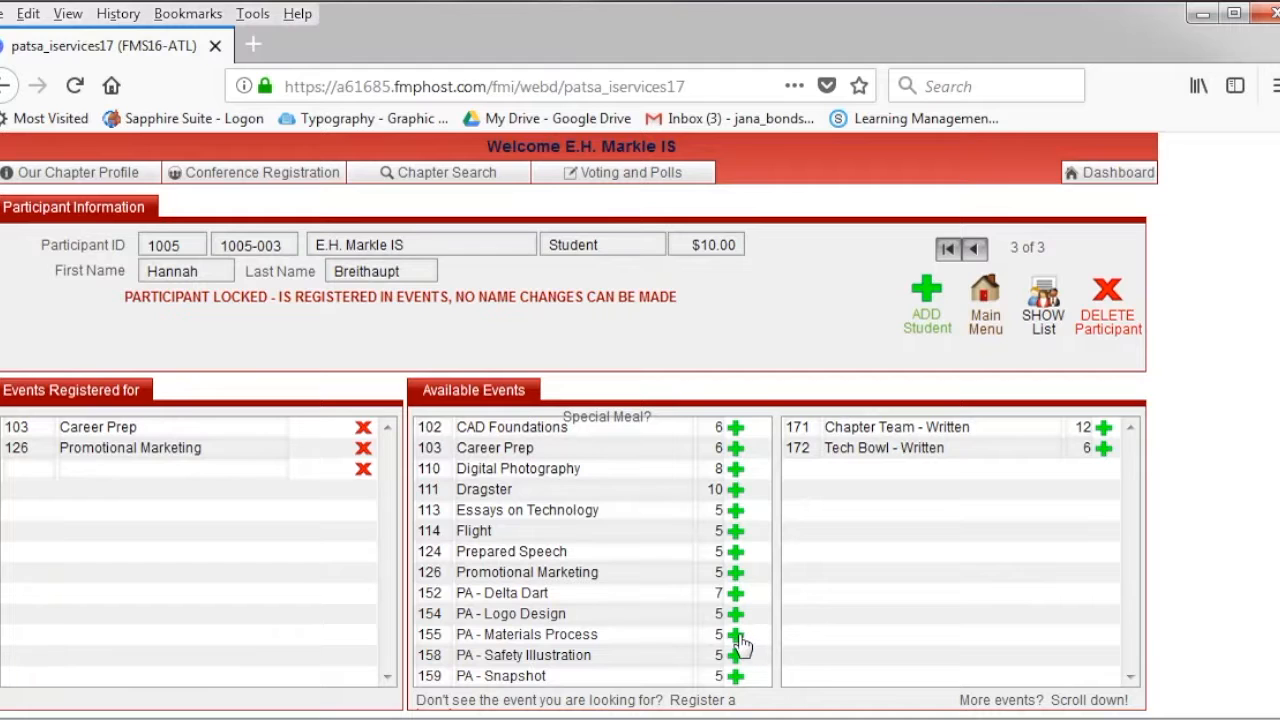
click(737, 636)
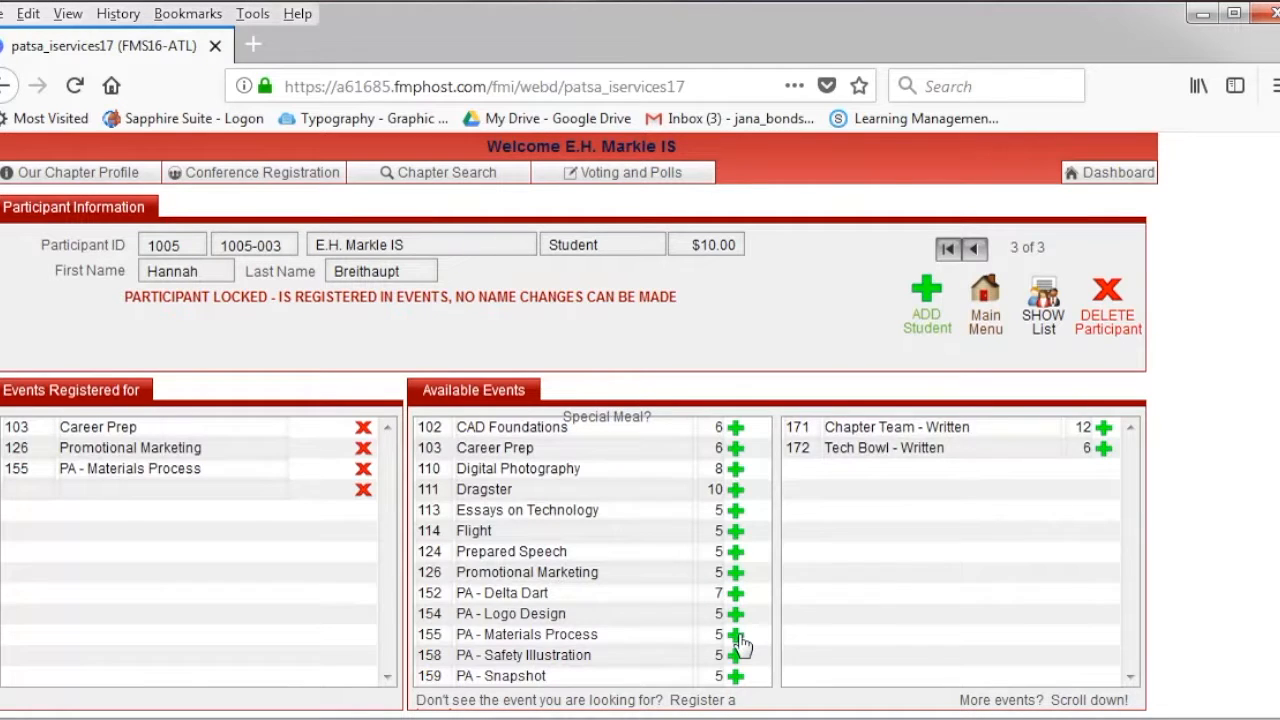
click(1107, 451)
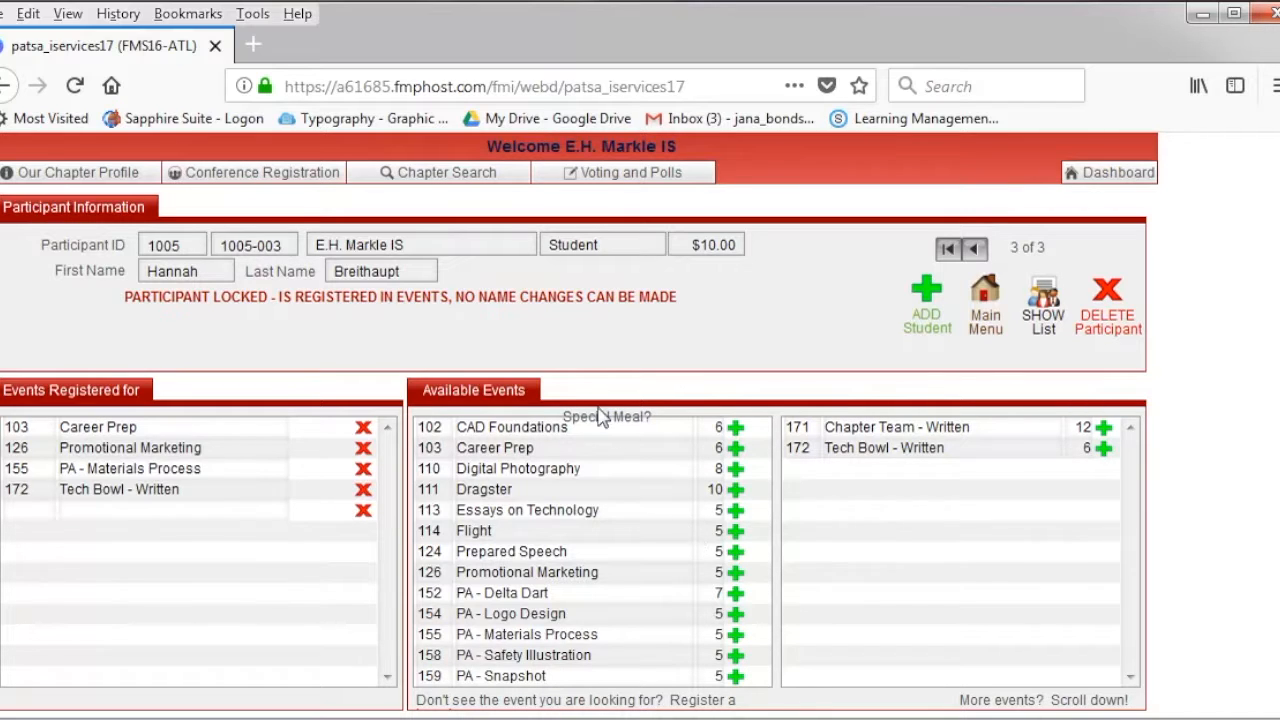
click(926, 305)
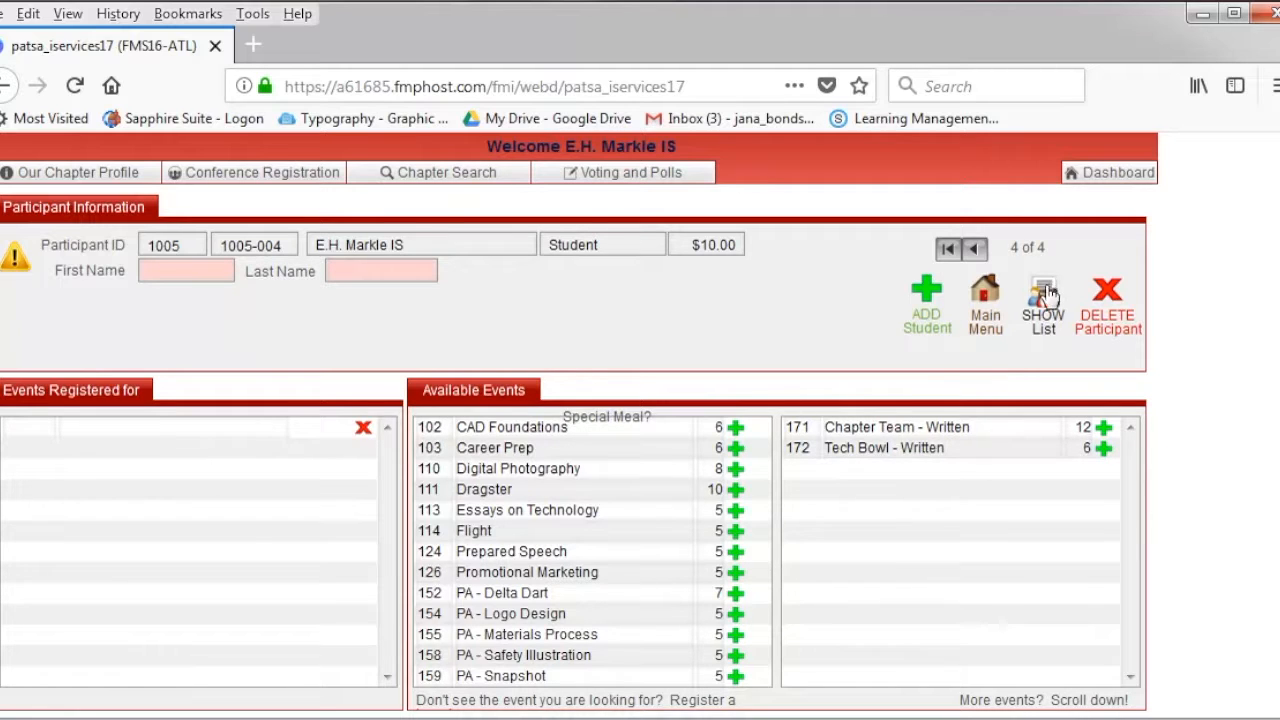
- Return to the Conference Registration main page, deferring the IS101 missing-information error with Later
click(990, 312)
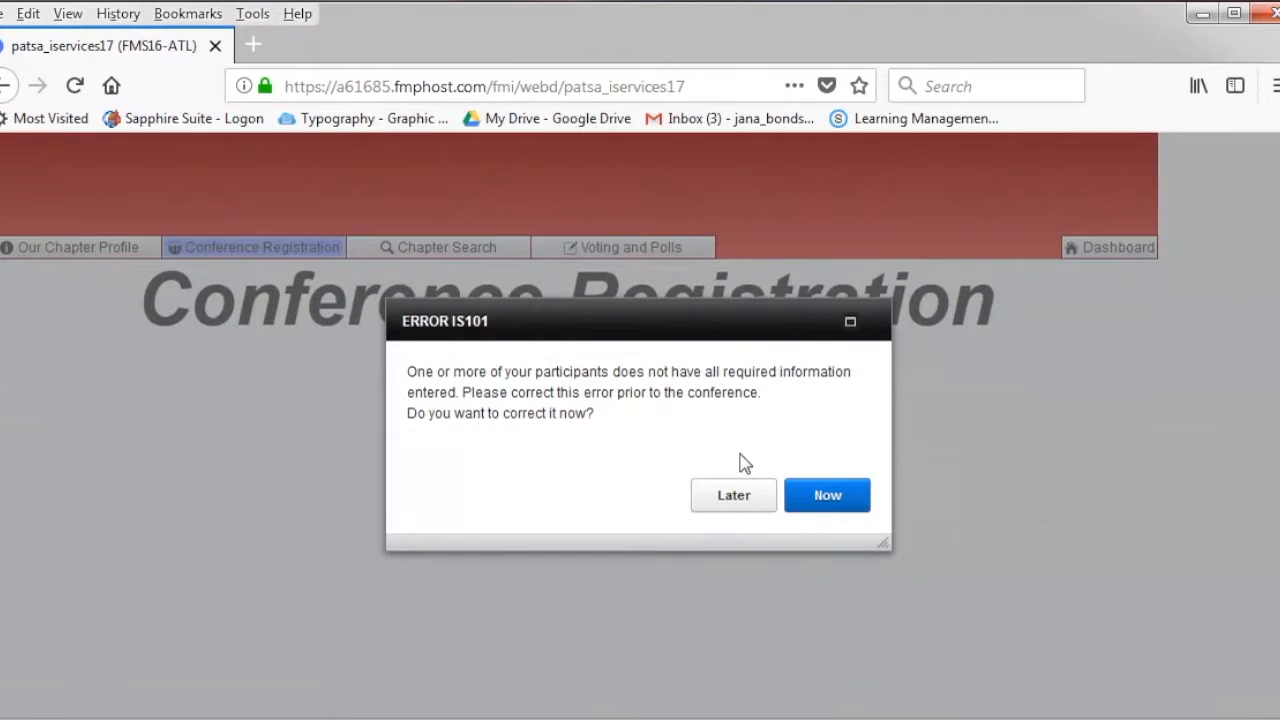
click(766, 497)
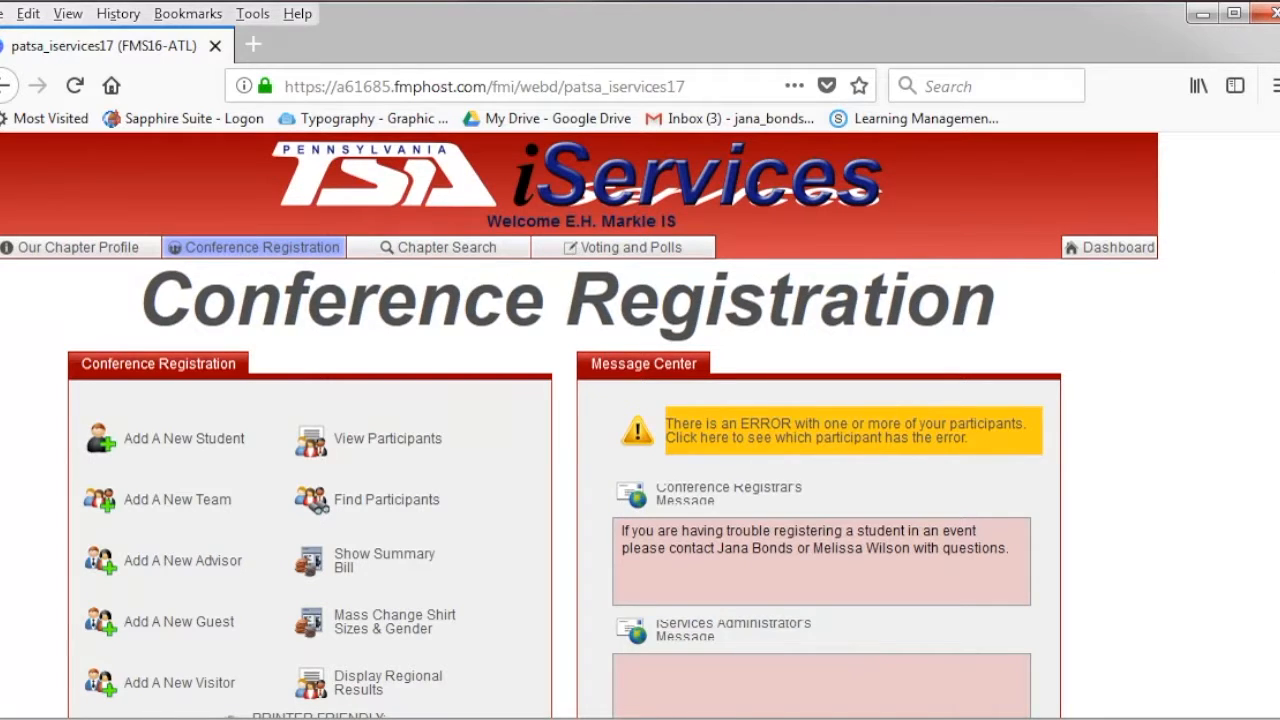
scroll(780, 440, down, 2)
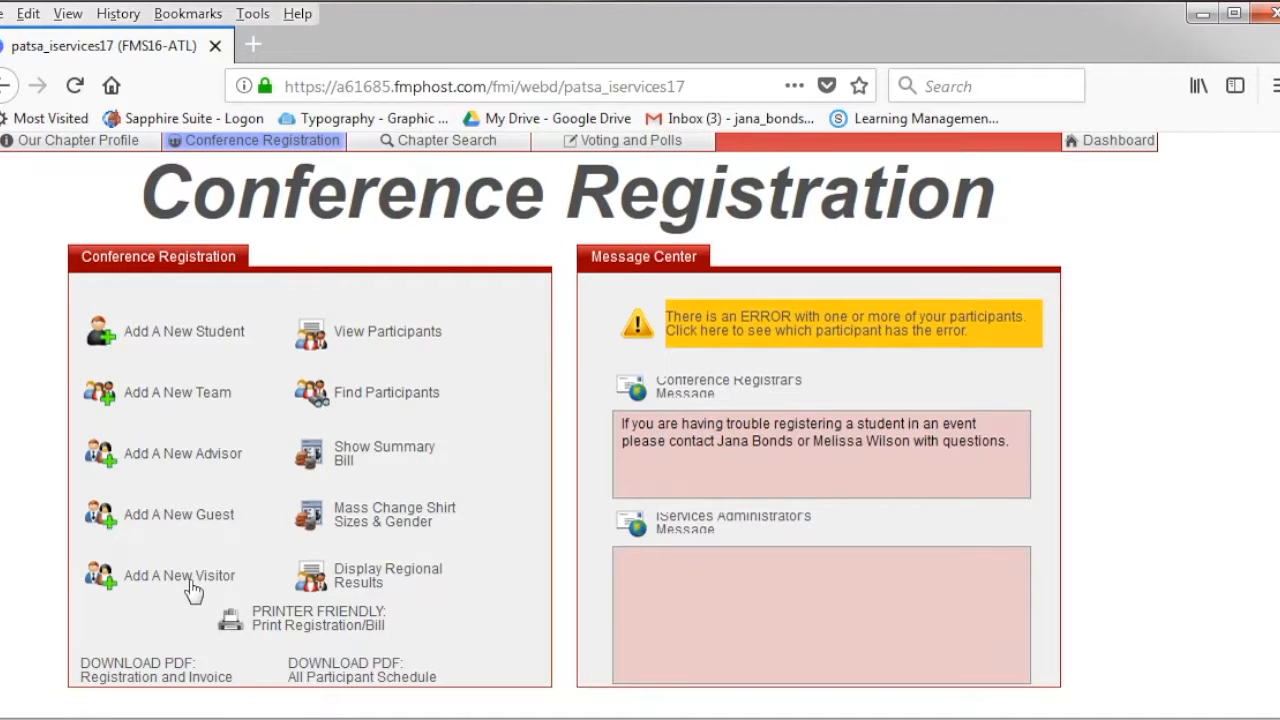
- Create Team A and register it for Children's Stories, Electrical Apps, Forensic Tech, Jr. Solar Sprint, Leadership Strategies, Problem Solving
click(171, 397)
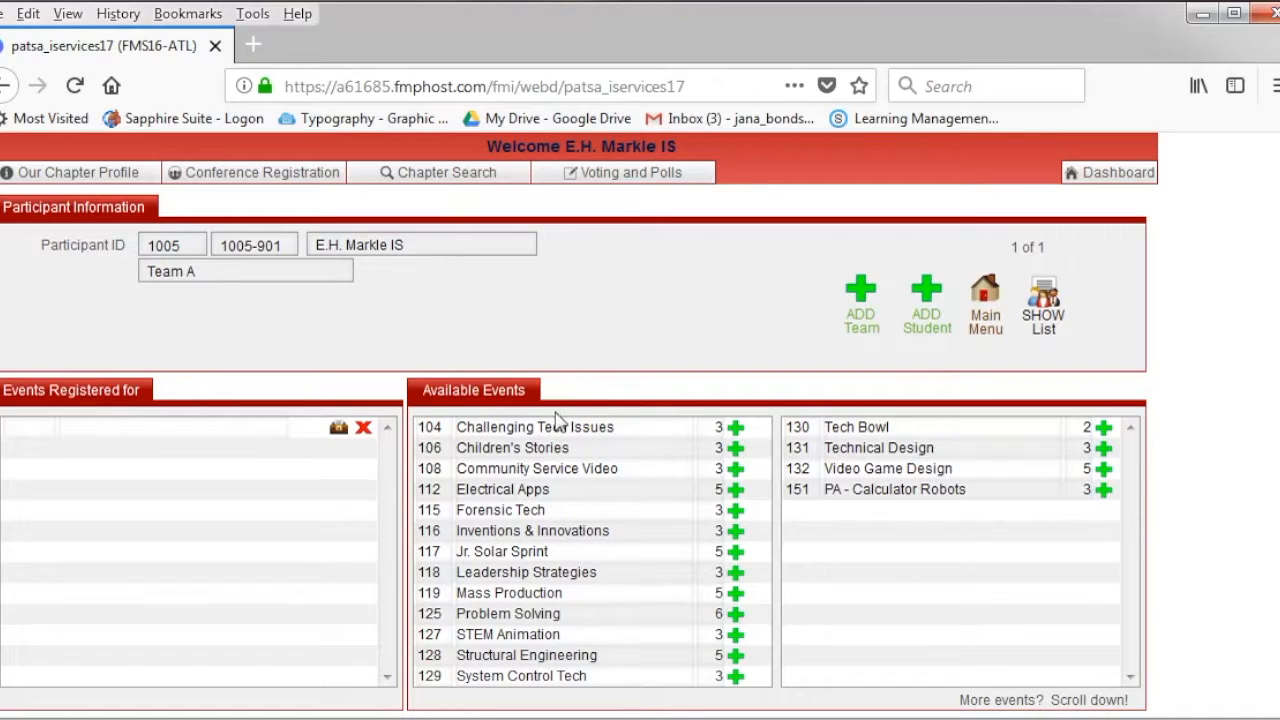
click(738, 454)
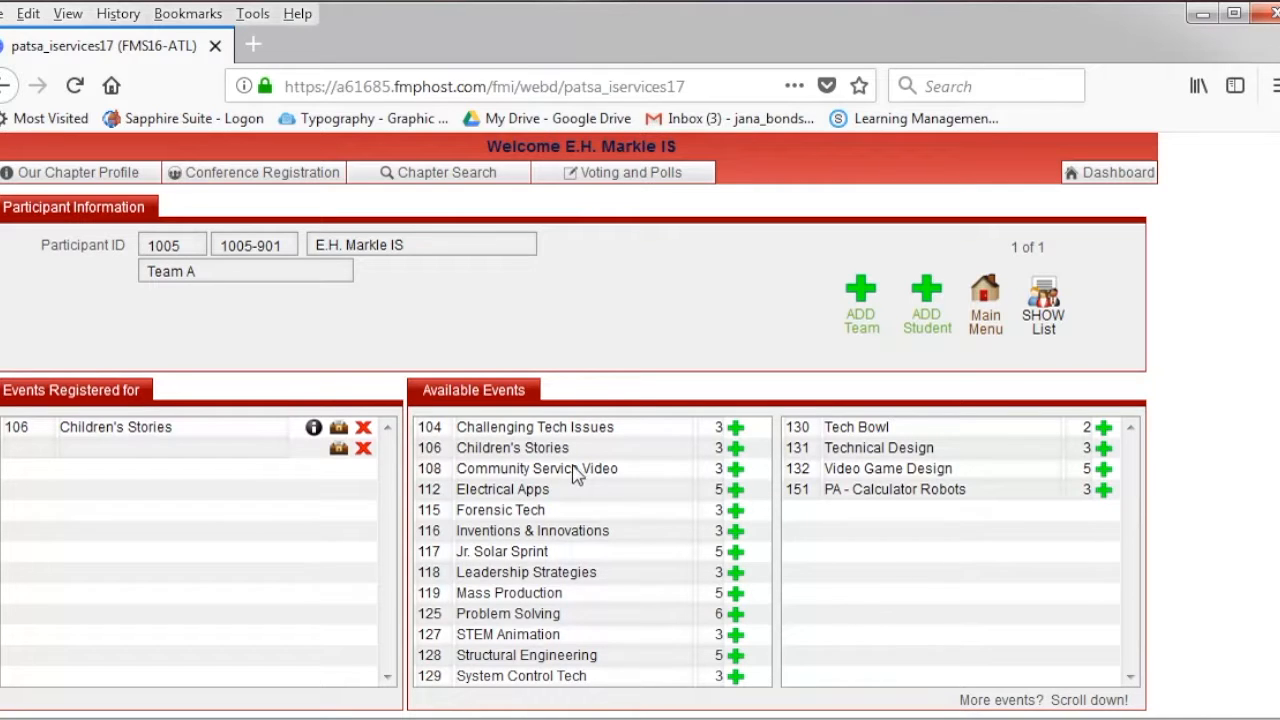
click(735, 492)
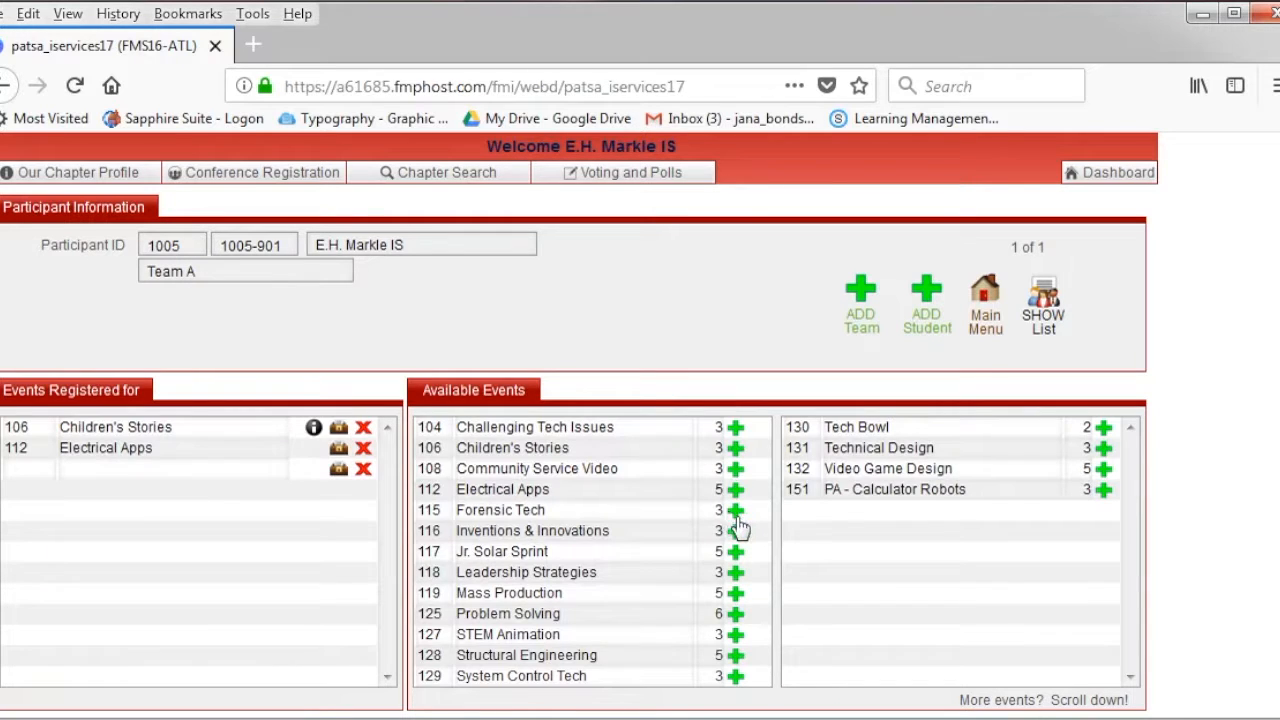
click(736, 512)
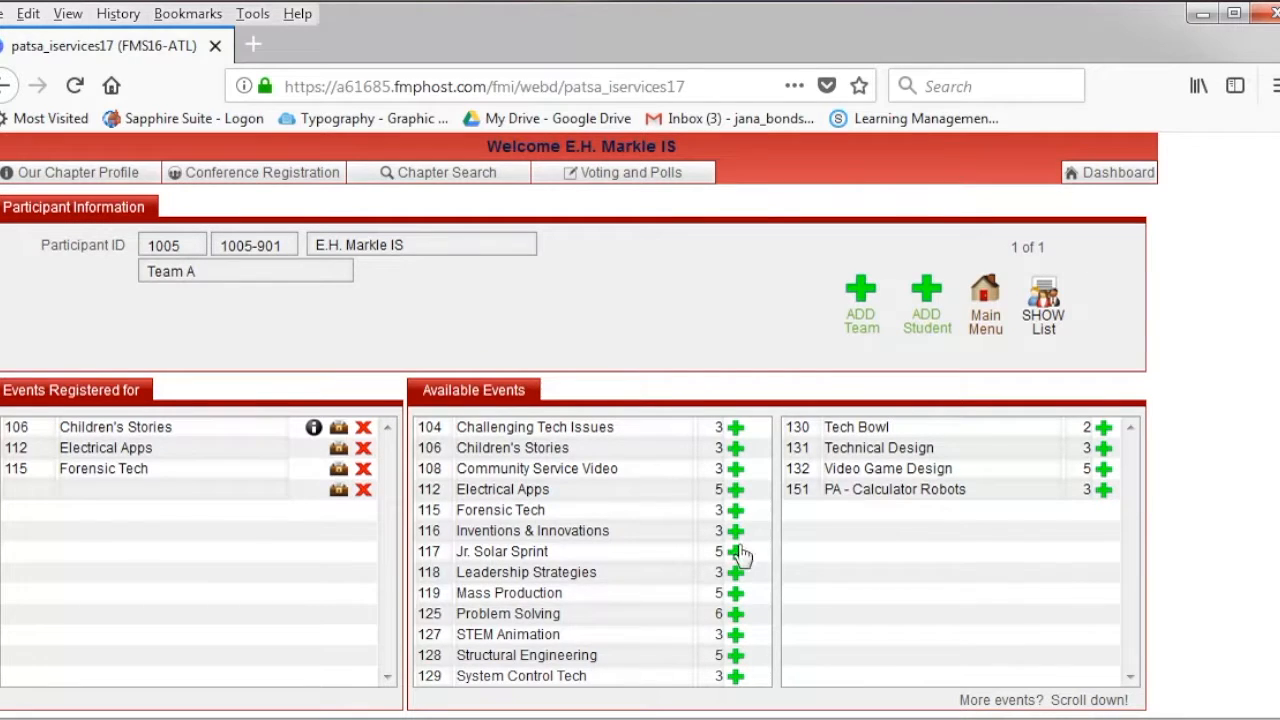
click(737, 570)
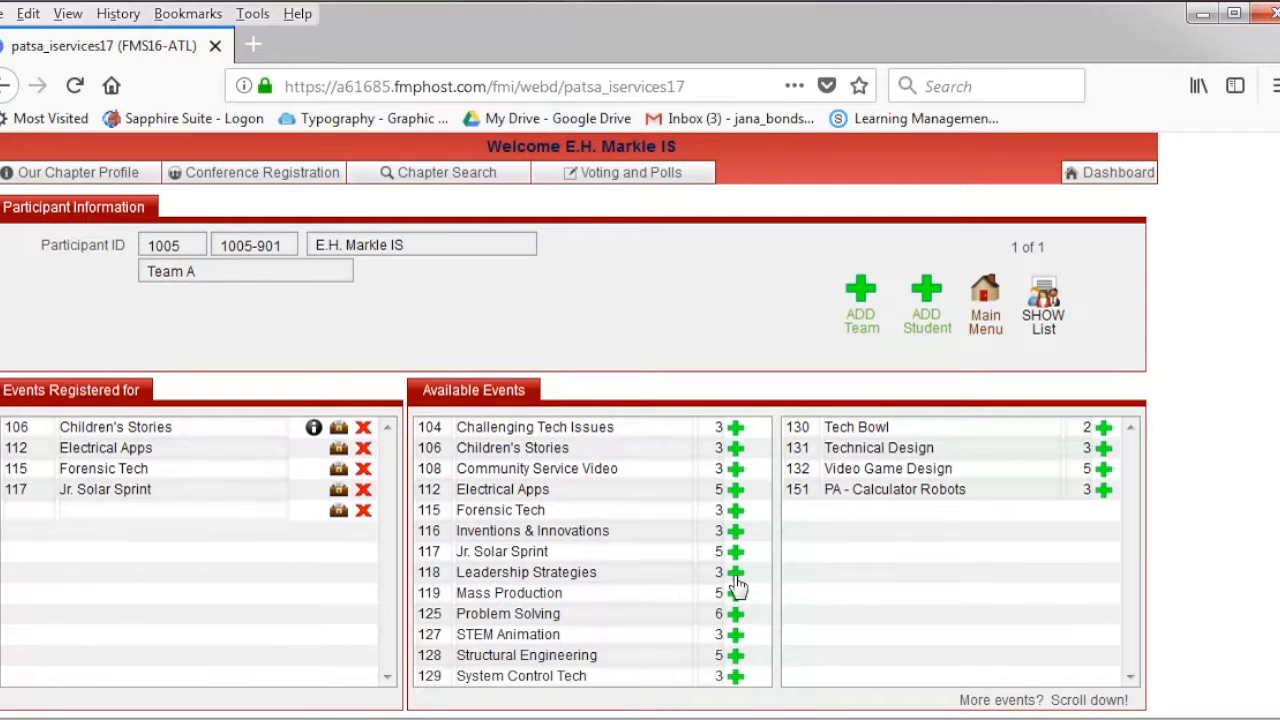
click(736, 576)
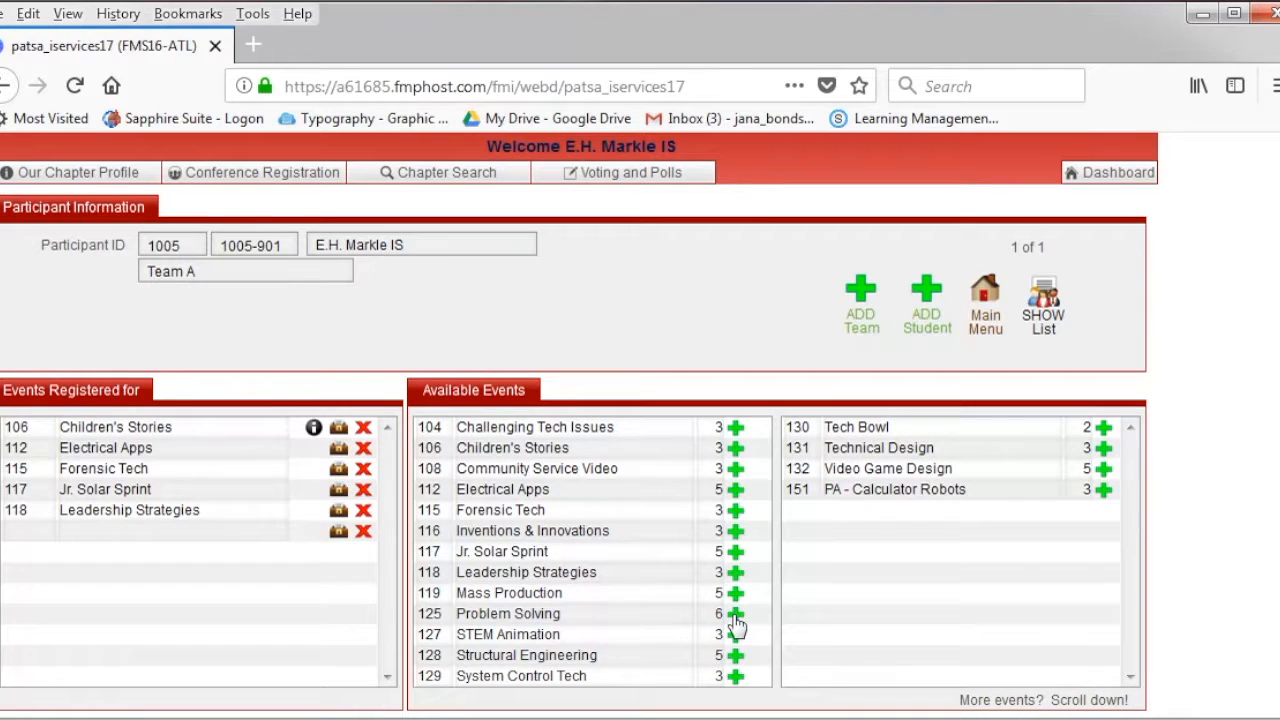
click(735, 616)
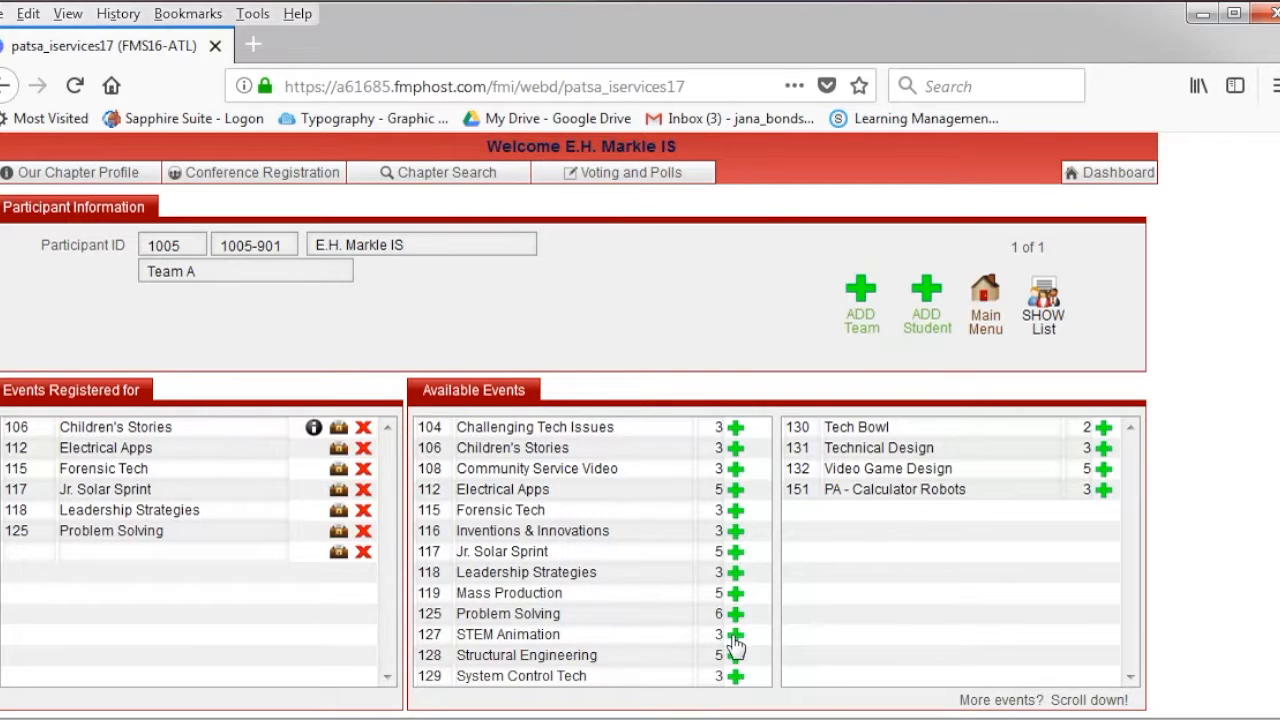
- Also register Team A for STEM Animation, Structural Engineering, System Control Tech, Tech Bowl, Technical Design, Video Game Design, PA - Calculator Robots
click(735, 655)
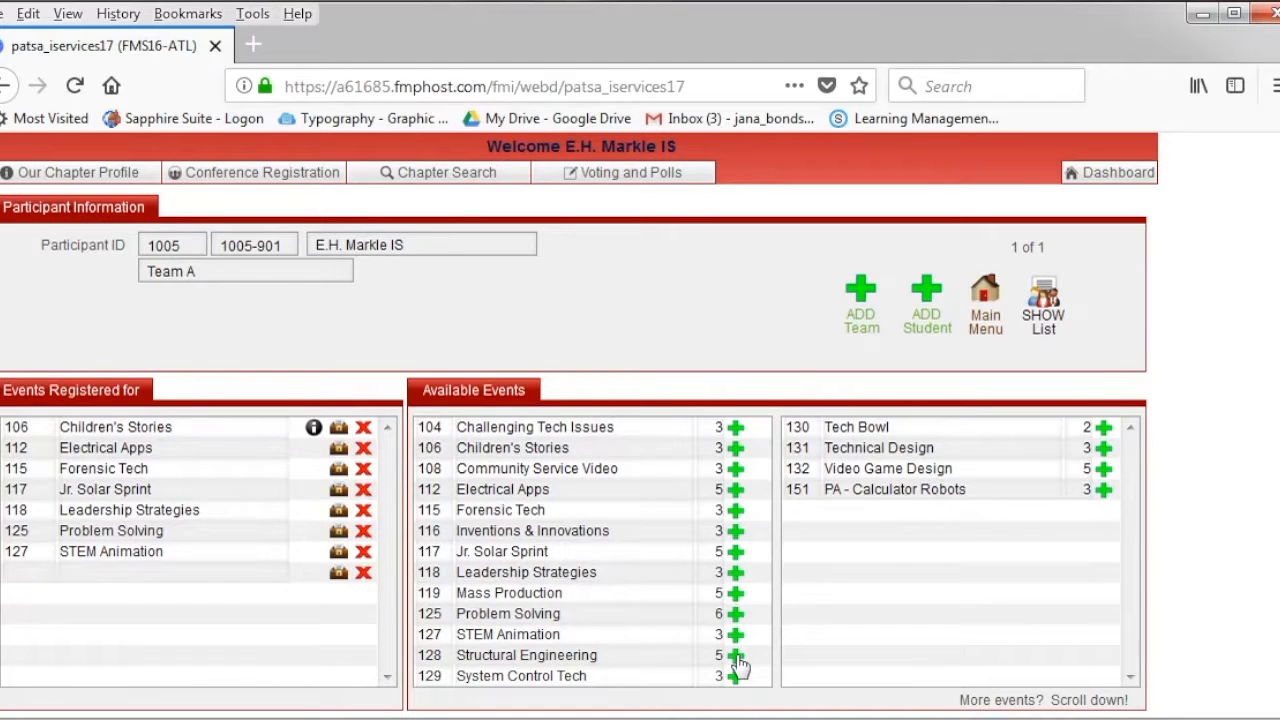
click(736, 658)
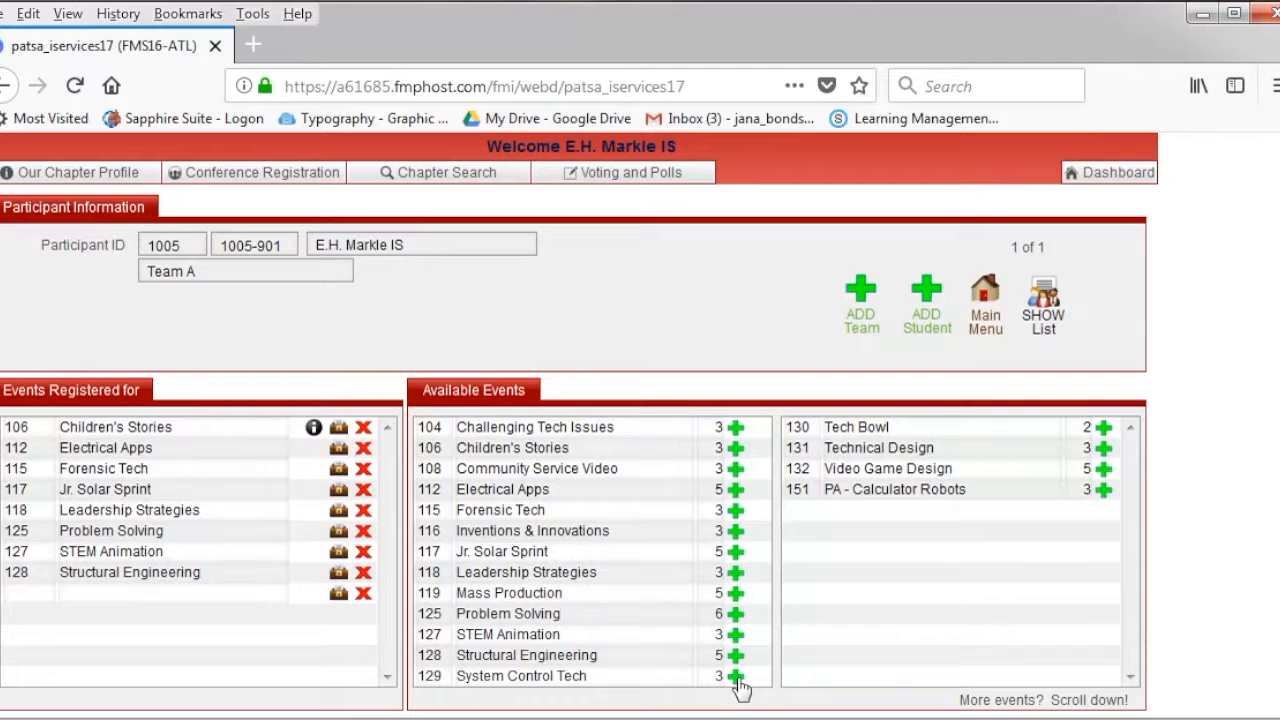
click(736, 677)
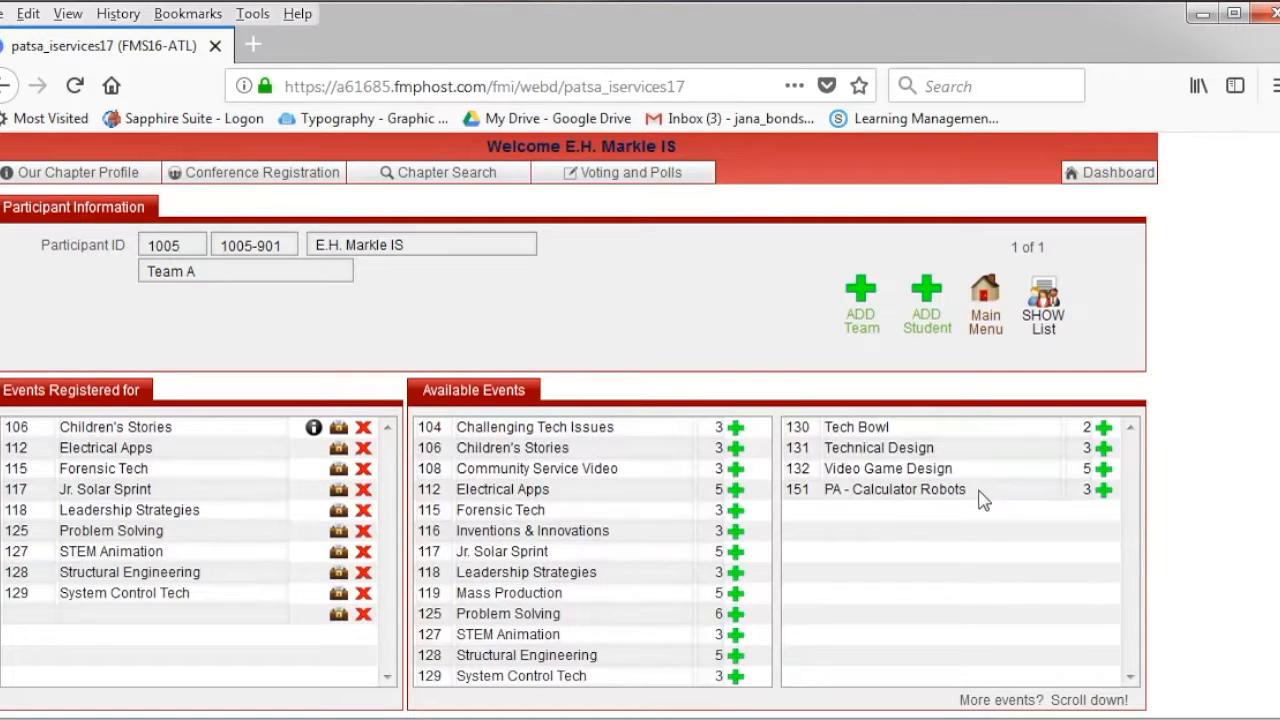
click(1104, 430)
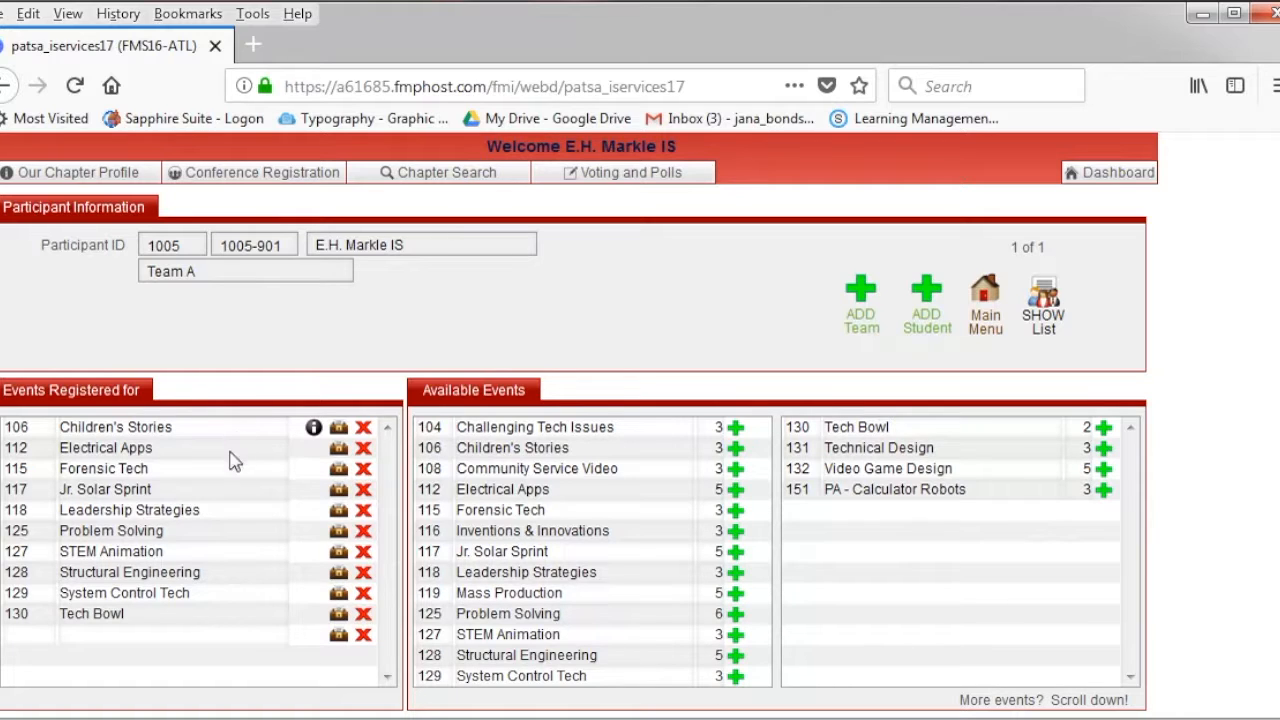
click(1103, 450)
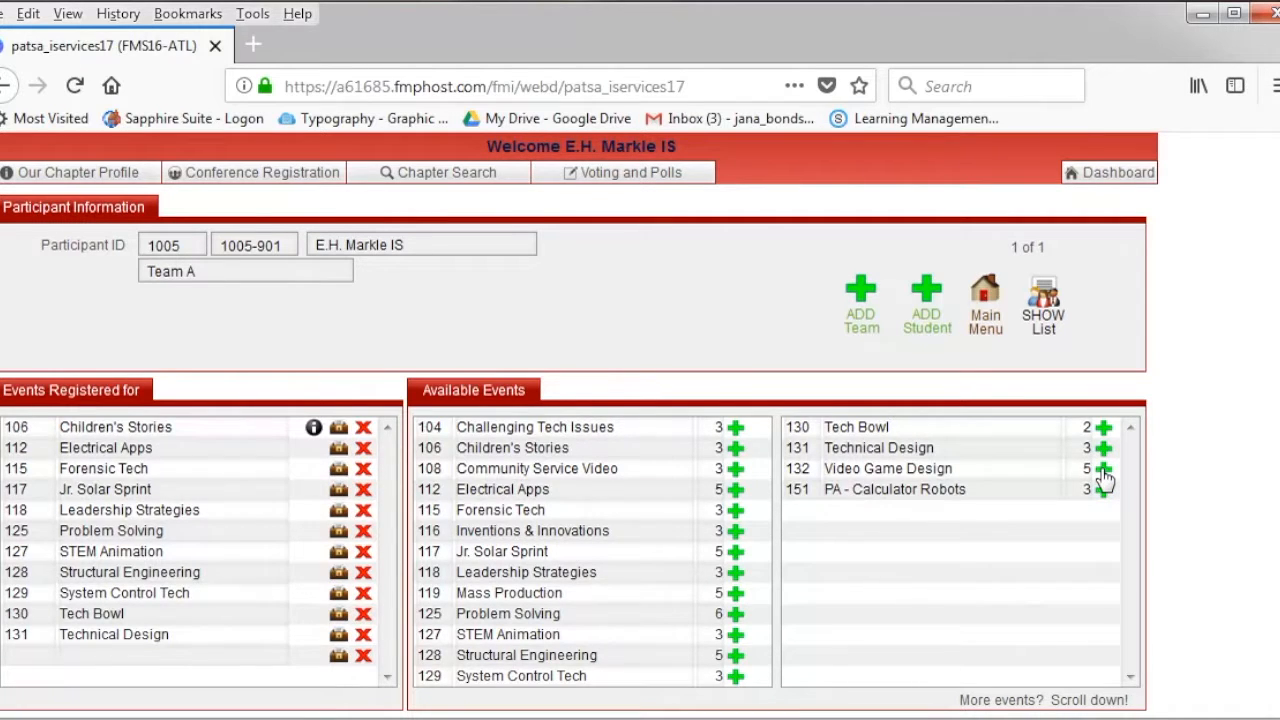
click(1103, 470)
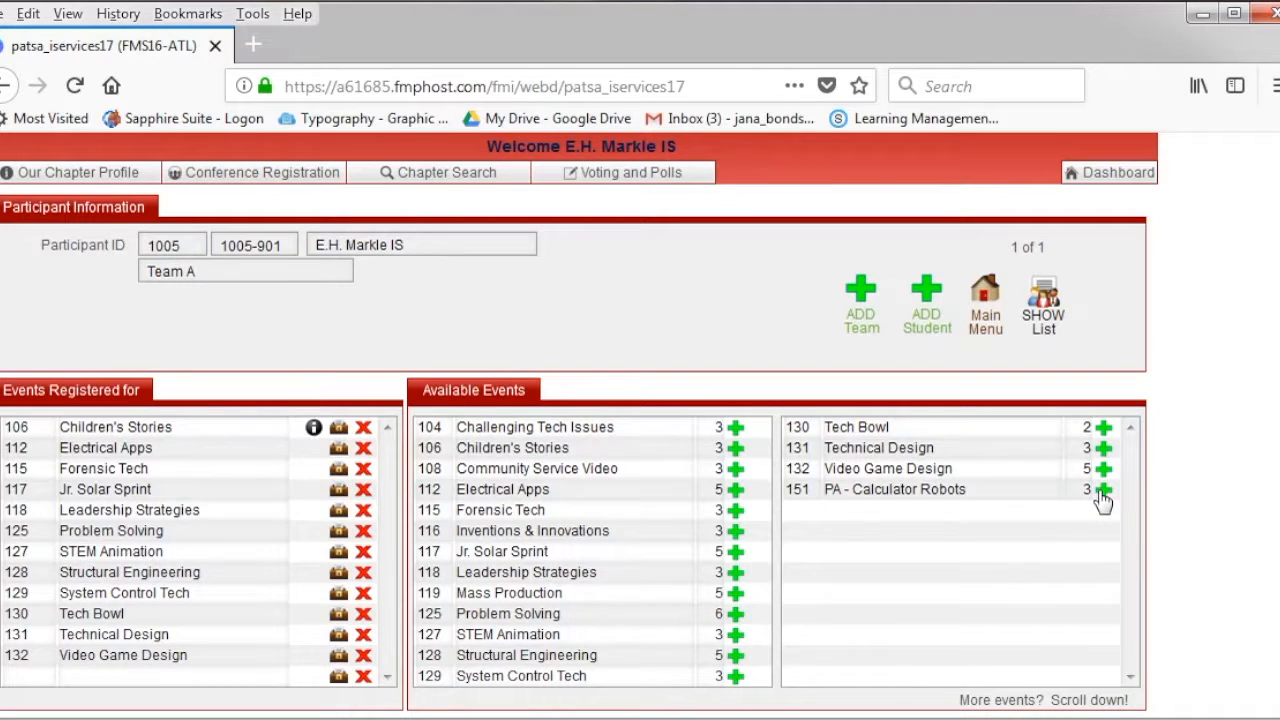
click(1103, 495)
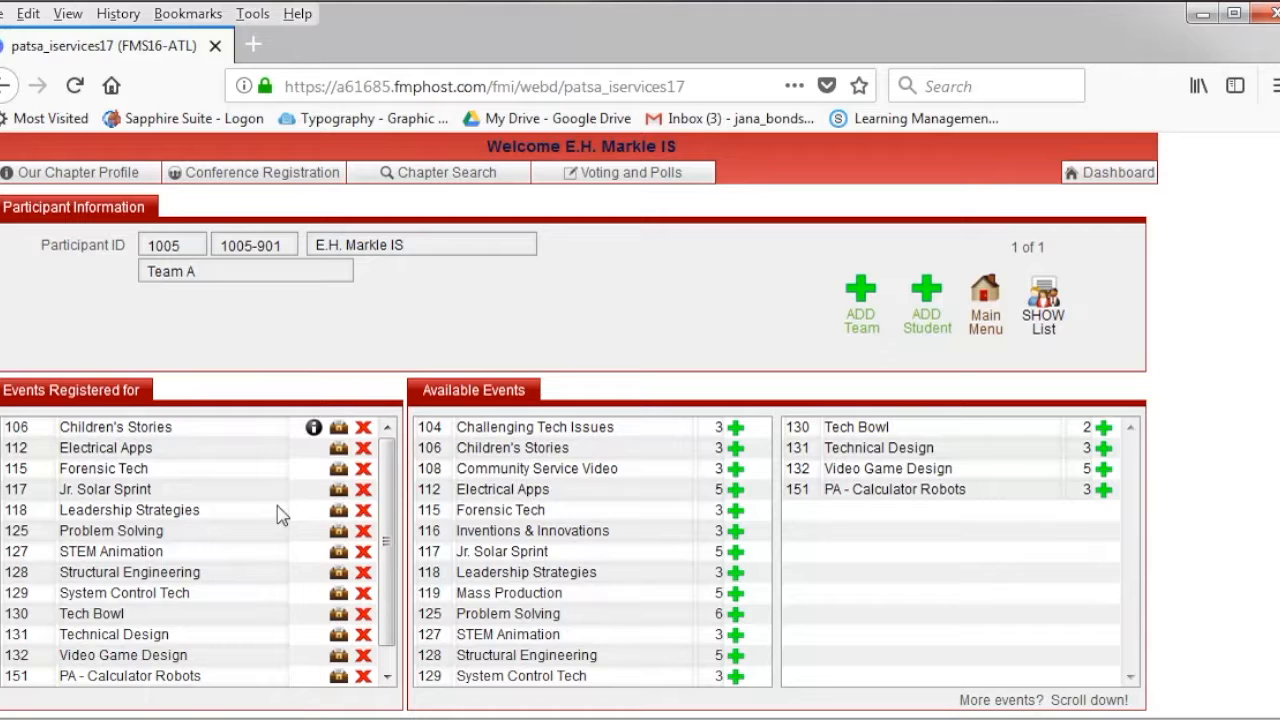
- Save a comment on Team A's Children's Stories entry naming its two student members
scroll(230, 510, up, 2)
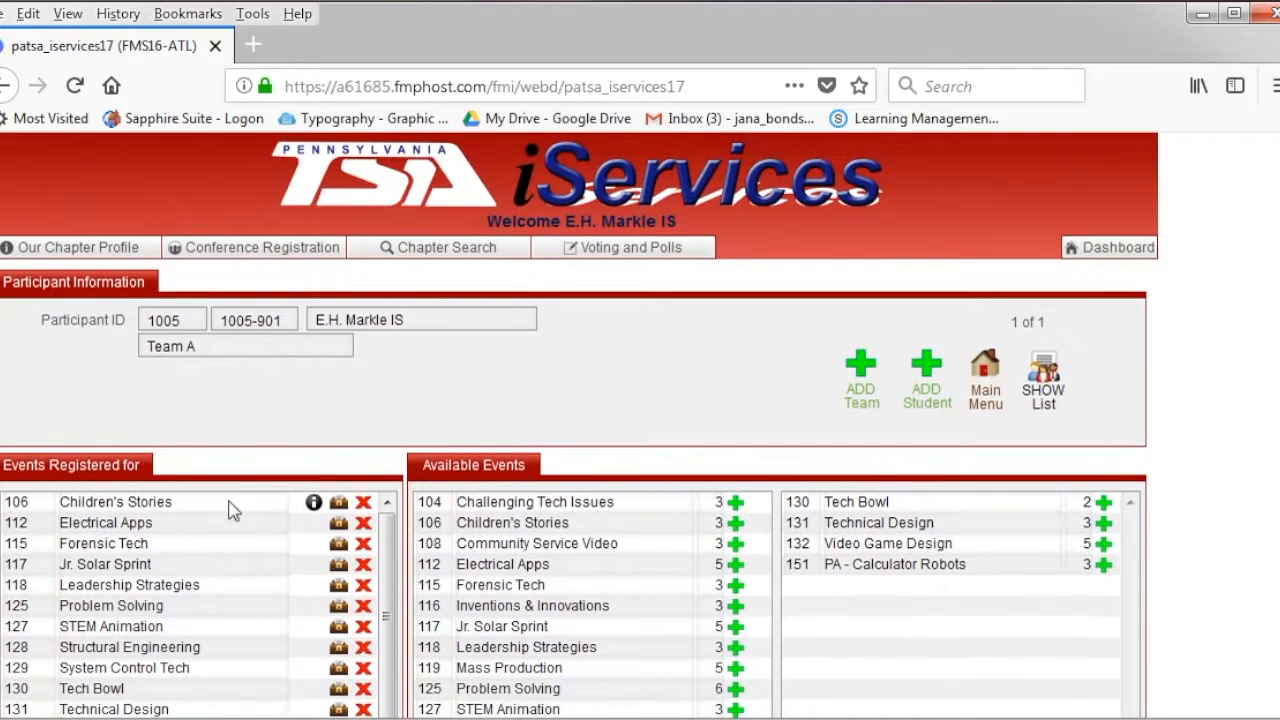
scroll(230, 510, down, 1)
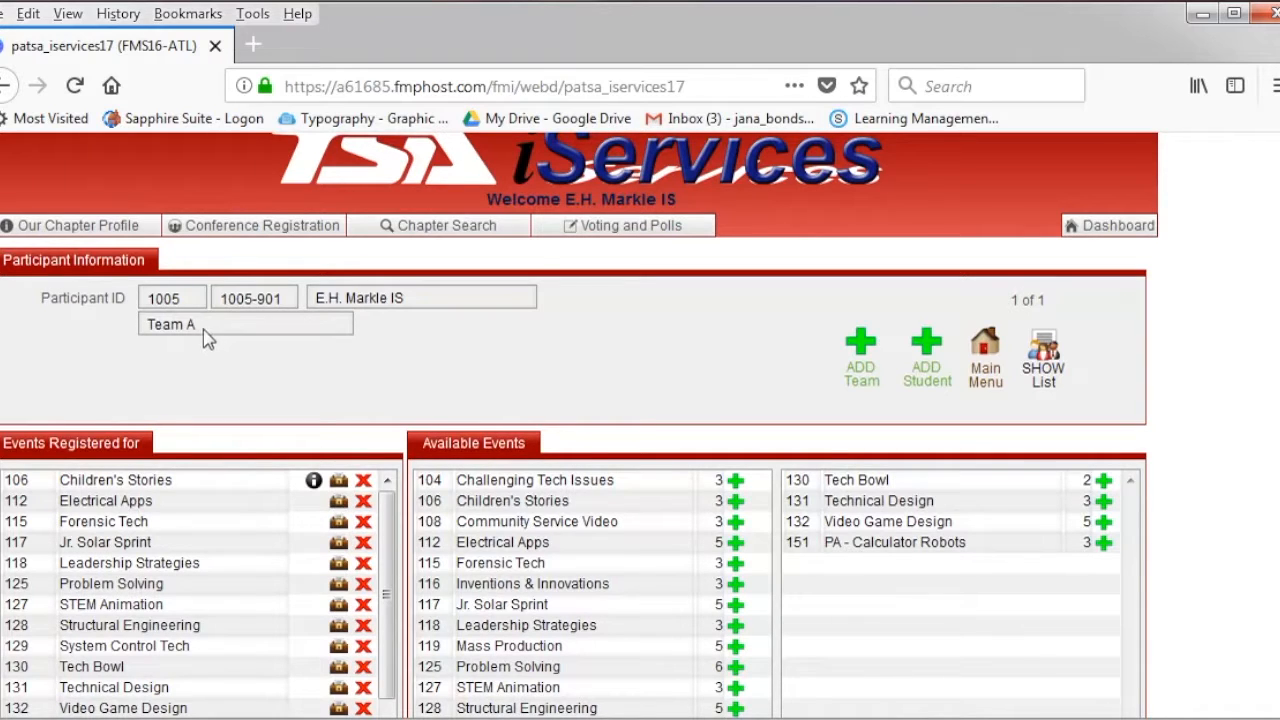
click(339, 484)
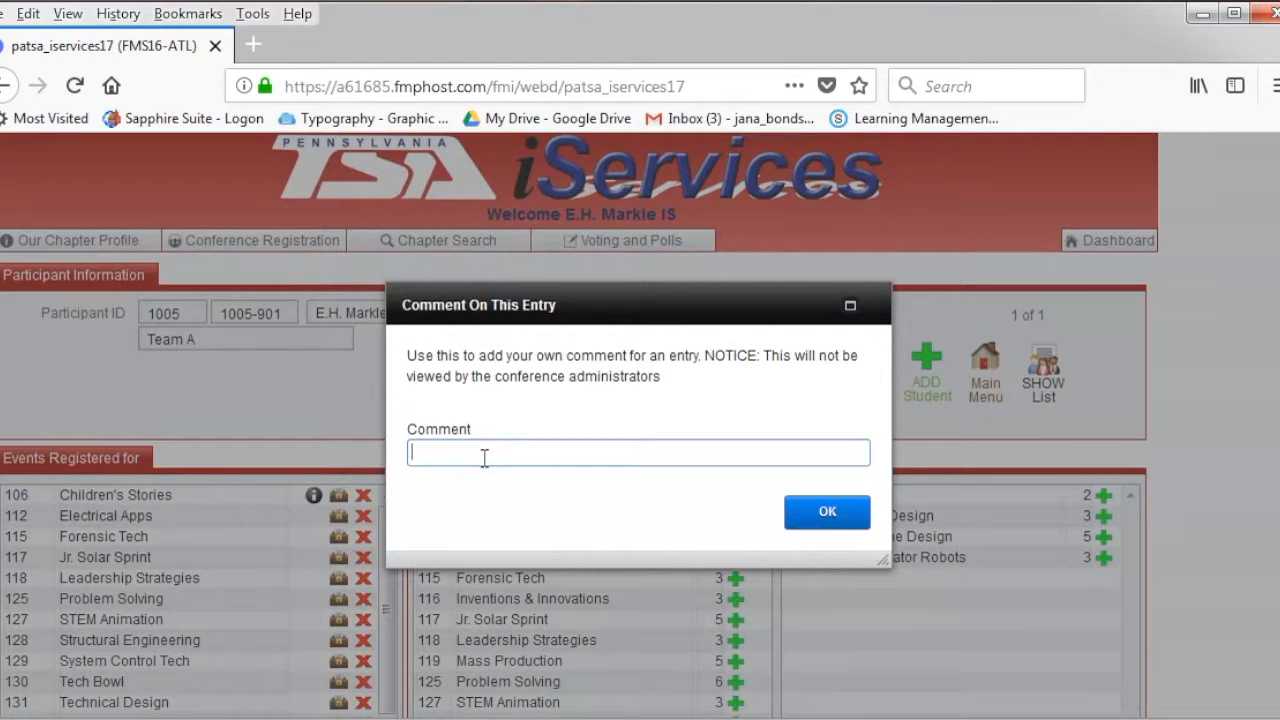
text(Molly & Megan's)
key(BackSpace)
key(BackSpace)
click(800, 522)
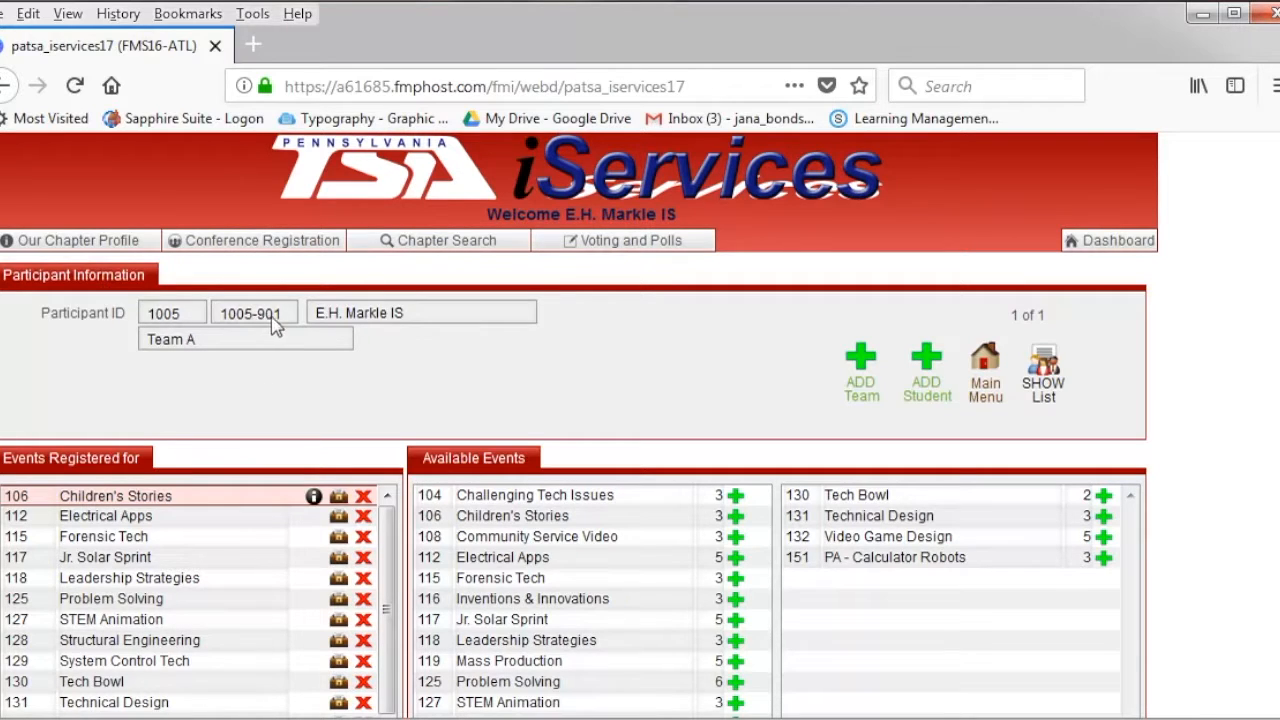
- Create a new Team B participant record (2 of 2) with an empty events list
click(363, 496)
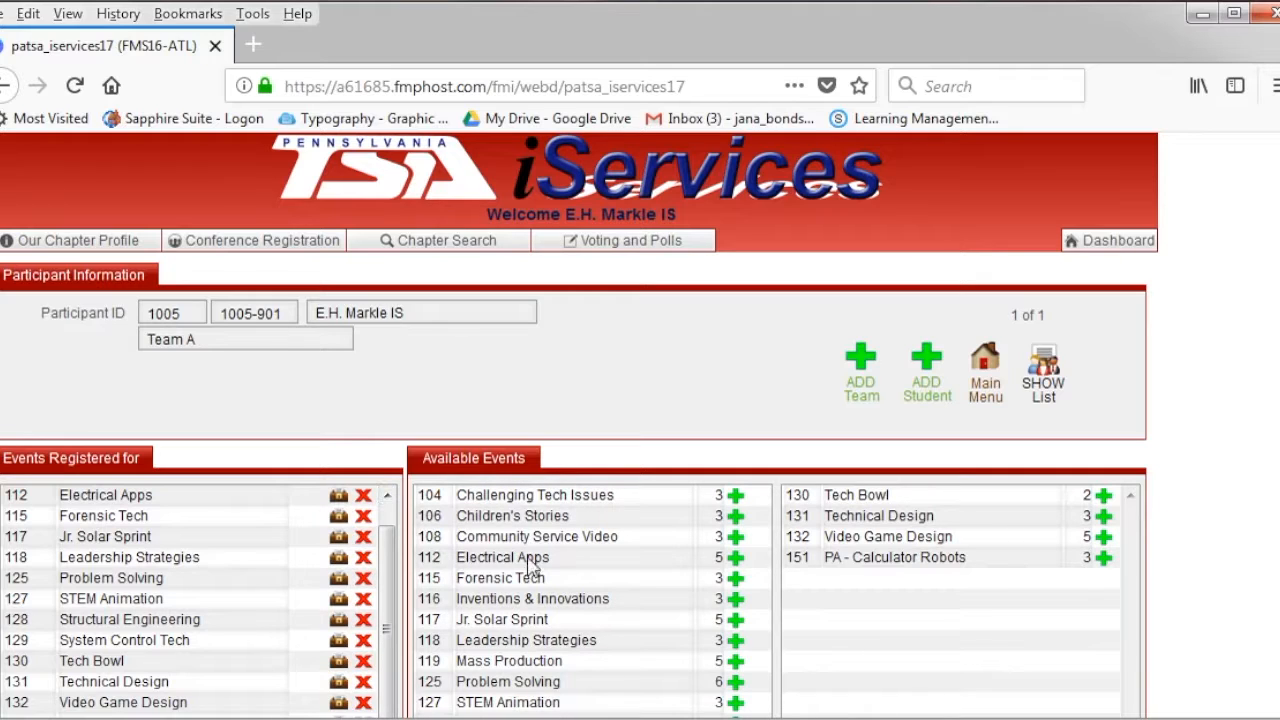
click(862, 360)
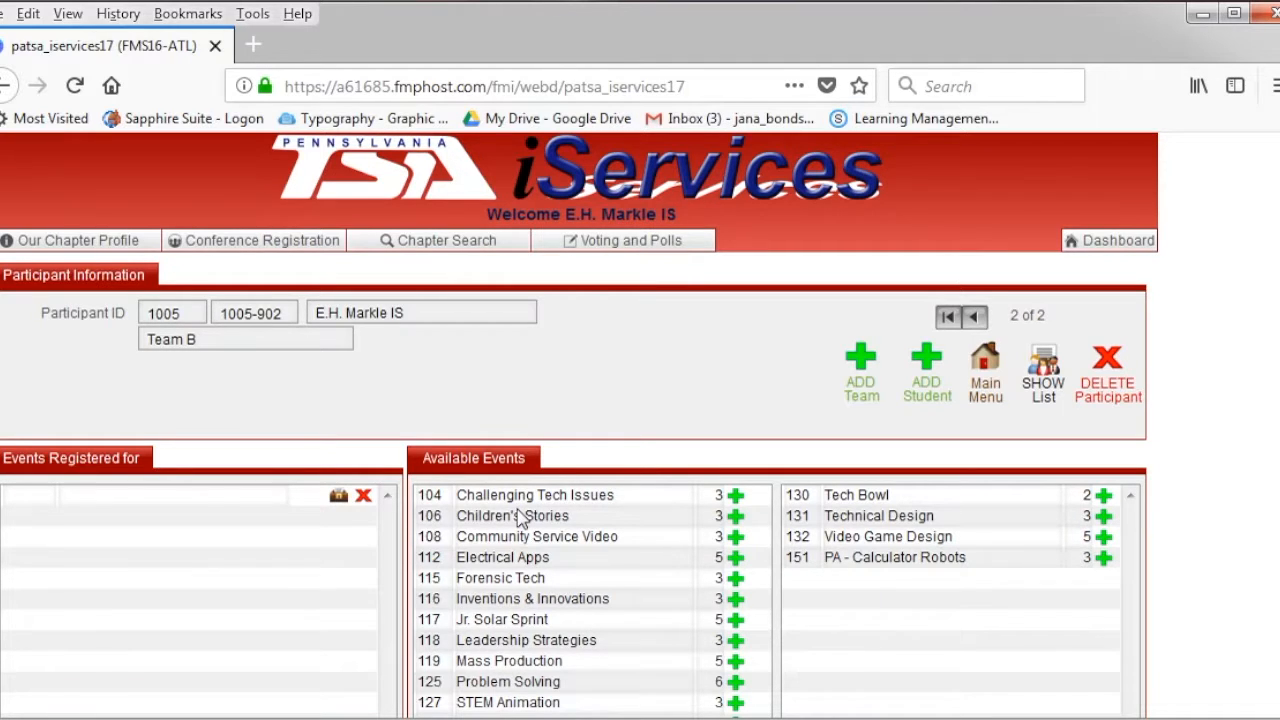
- Register Team B for Children's Stories, Electrical Apps, Forensic Tech, Jr. Solar Sprint, Leadership Strategies and Problem Solving
click(736, 517)
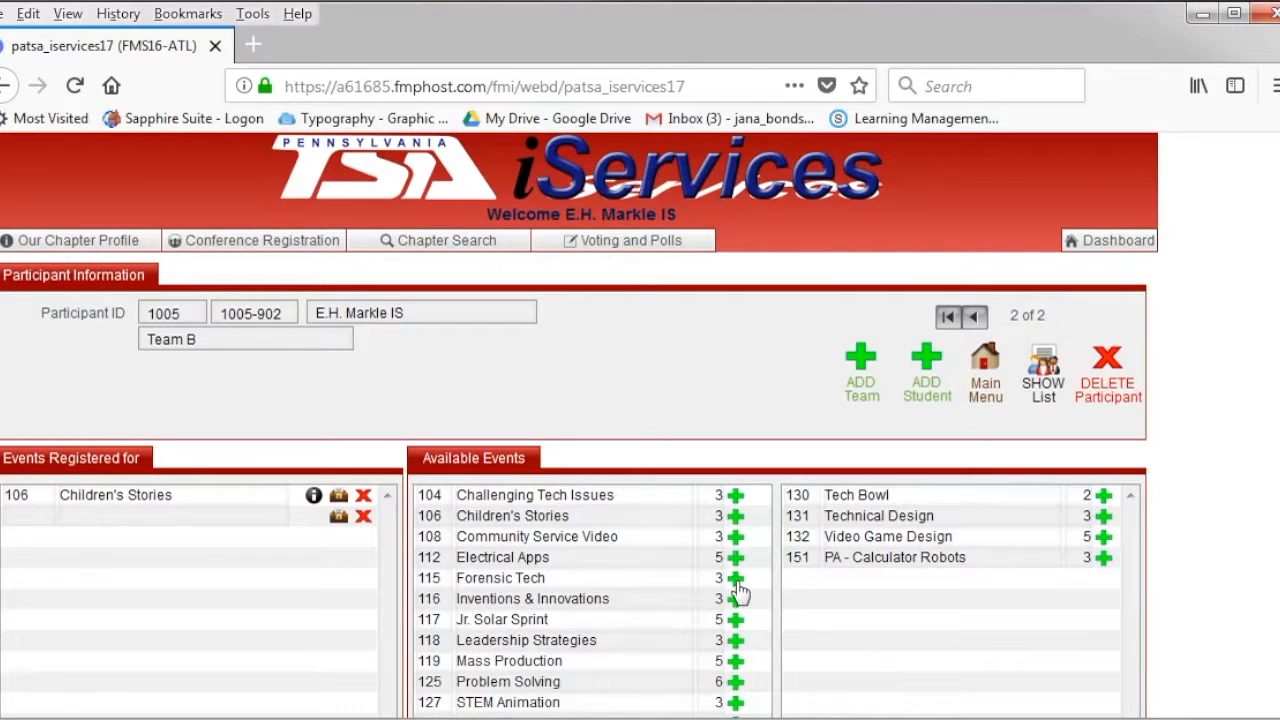
click(736, 578)
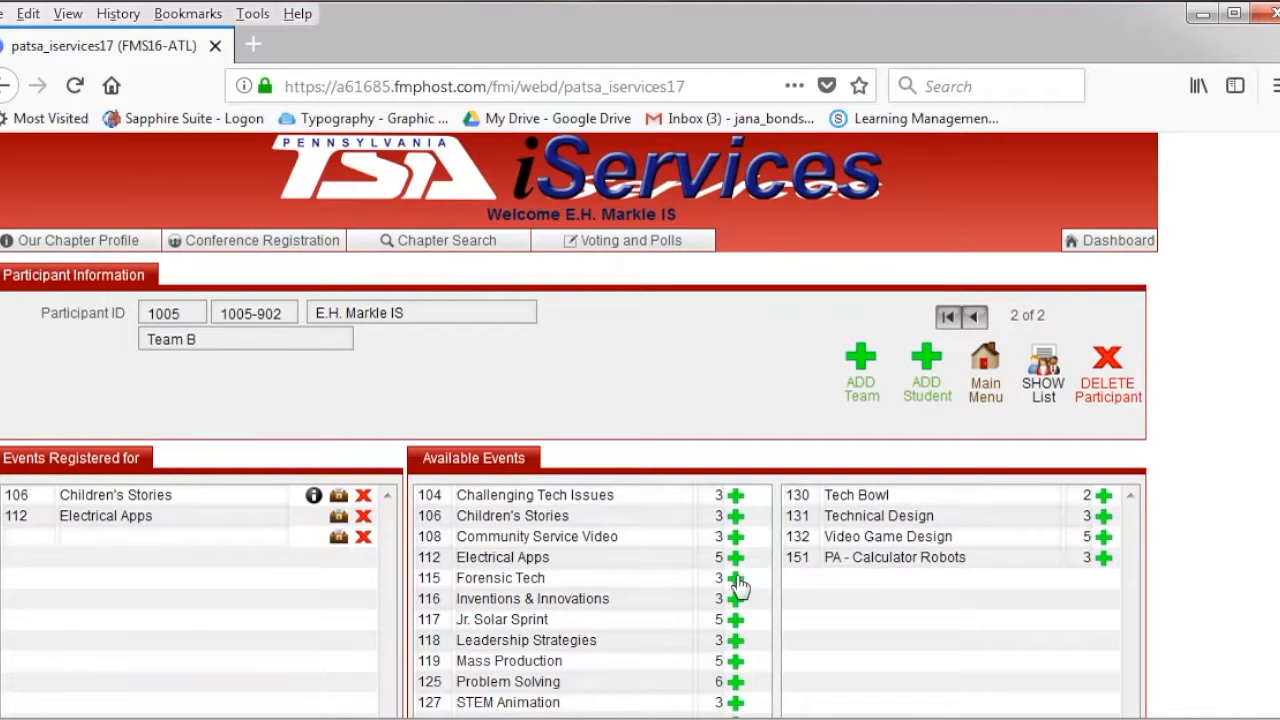
click(736, 579)
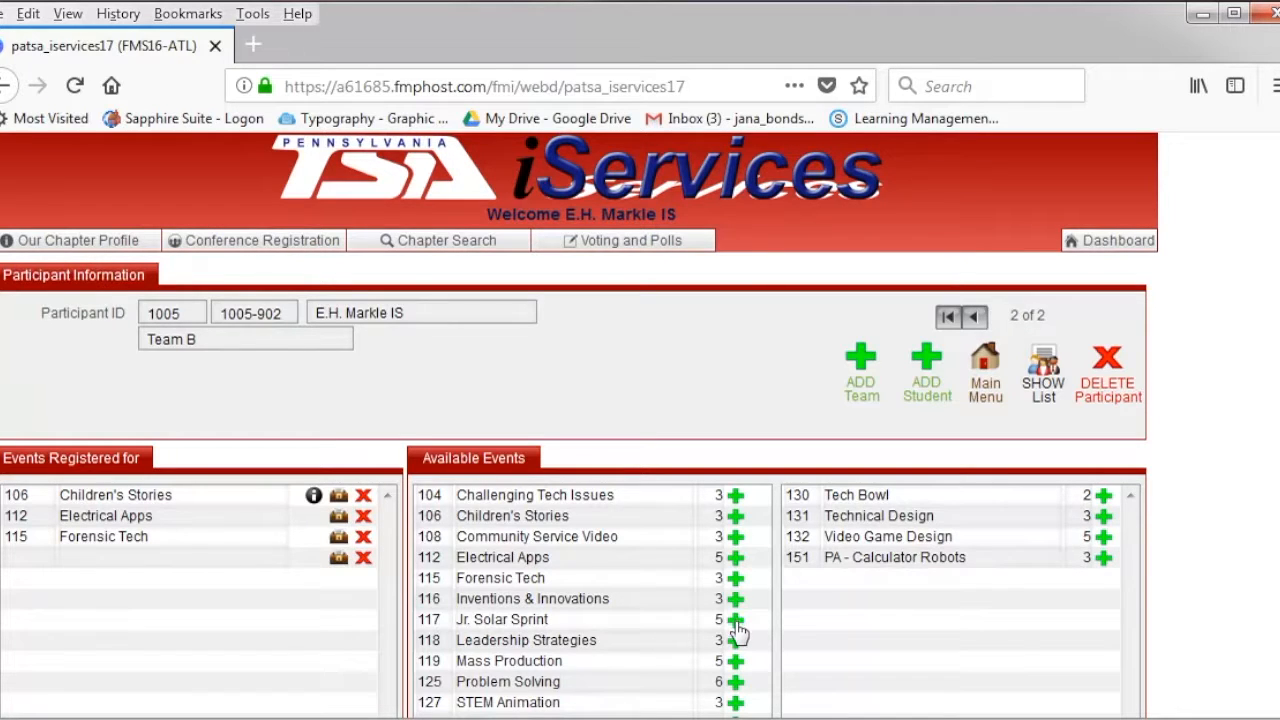
click(736, 640)
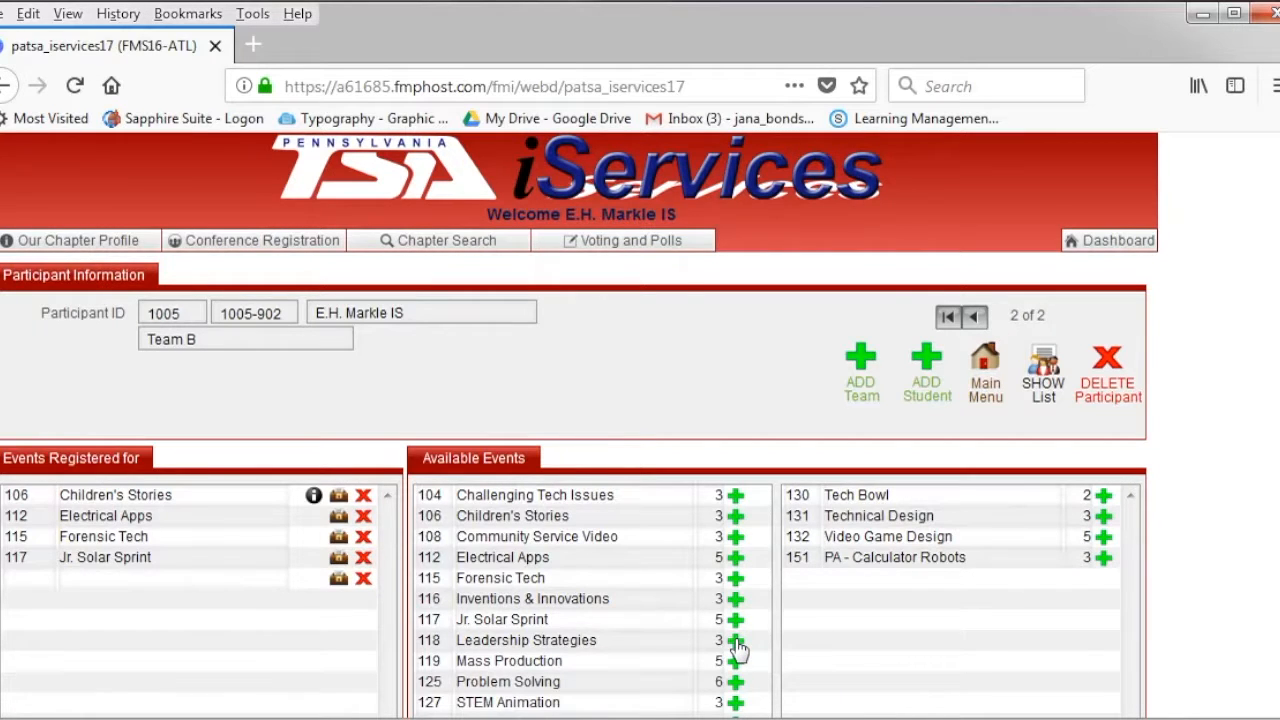
click(737, 643)
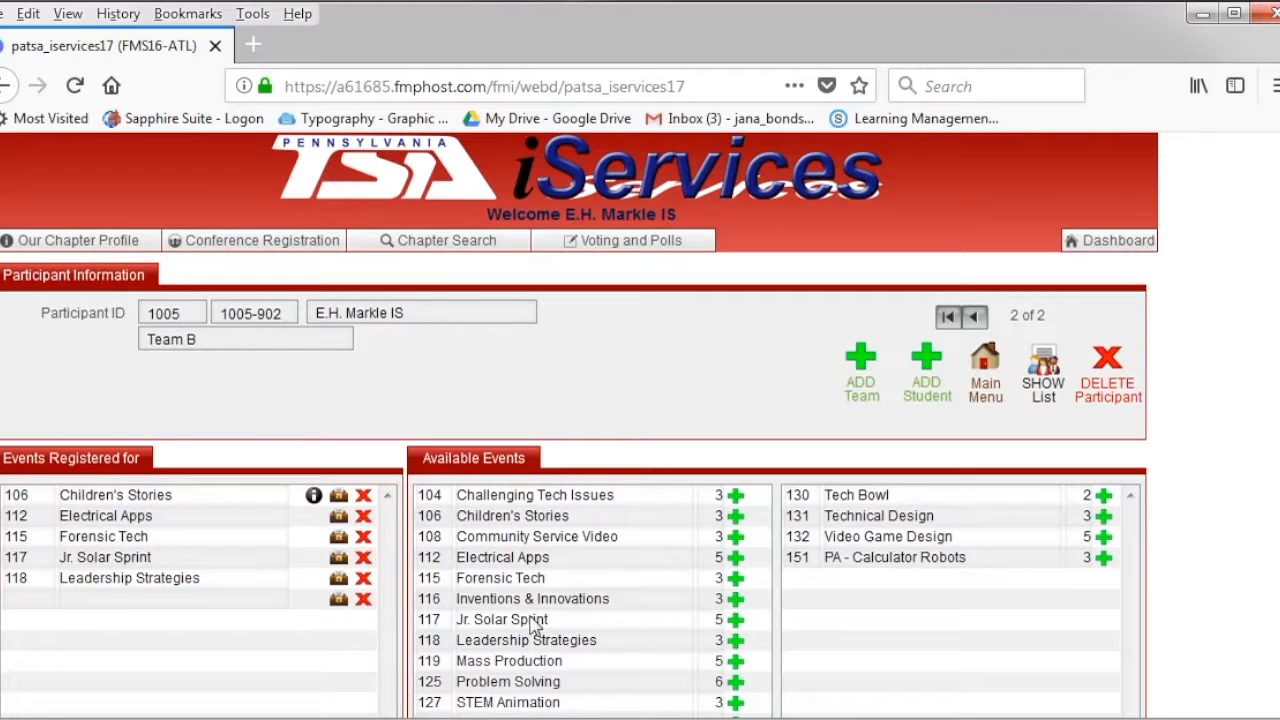
click(736, 682)
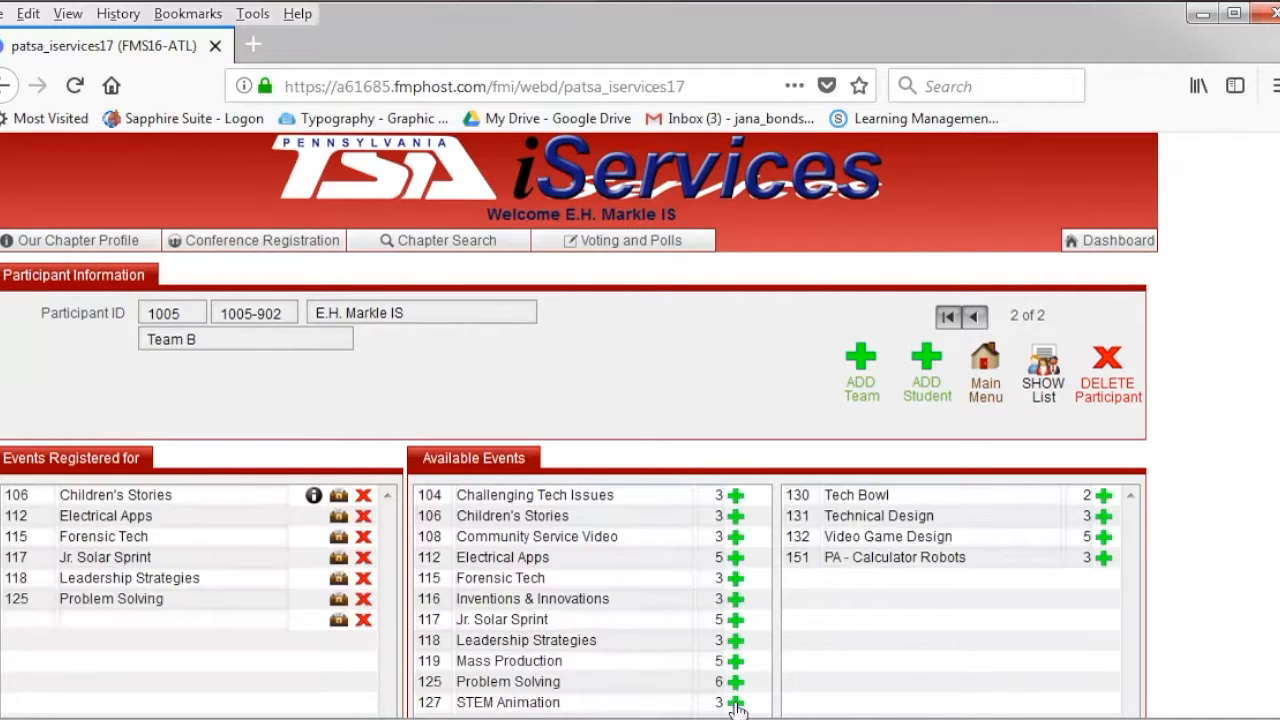
- Add STEM Animation, Tech Bowl, Technical Design, Video Game Design and PA - Calculator Robots for Team B
click(1087, 512)
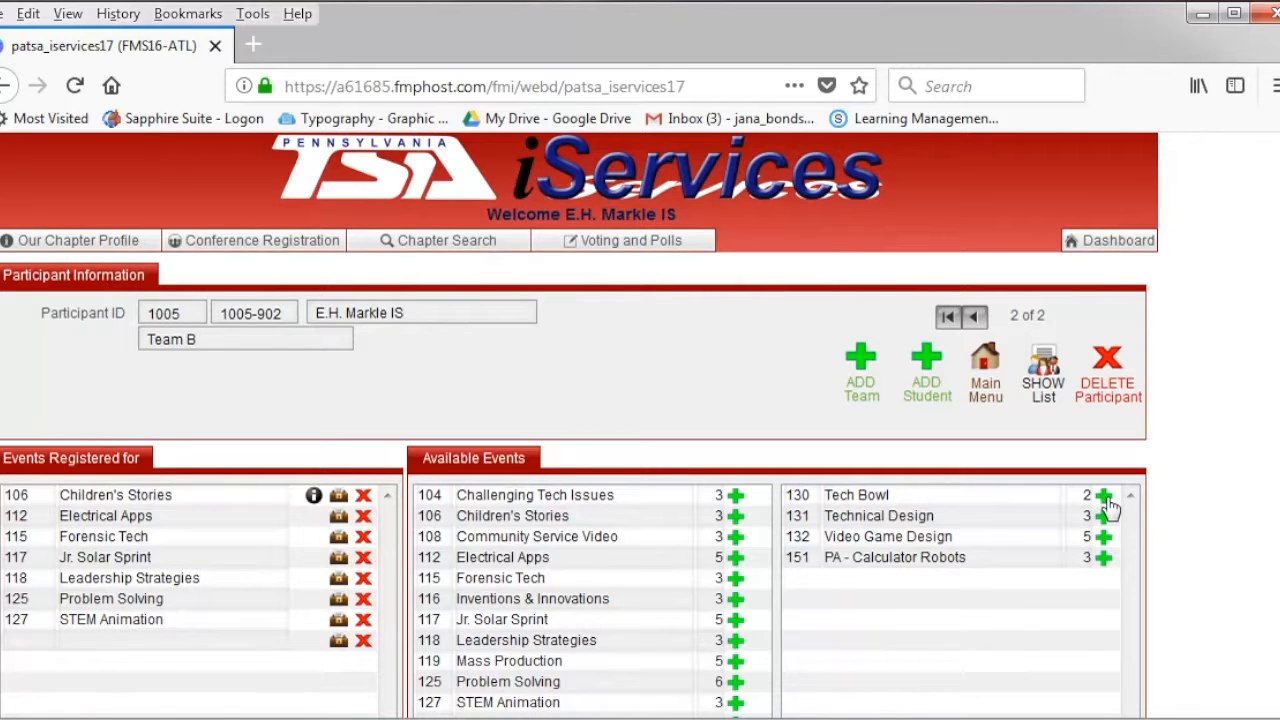
click(1107, 499)
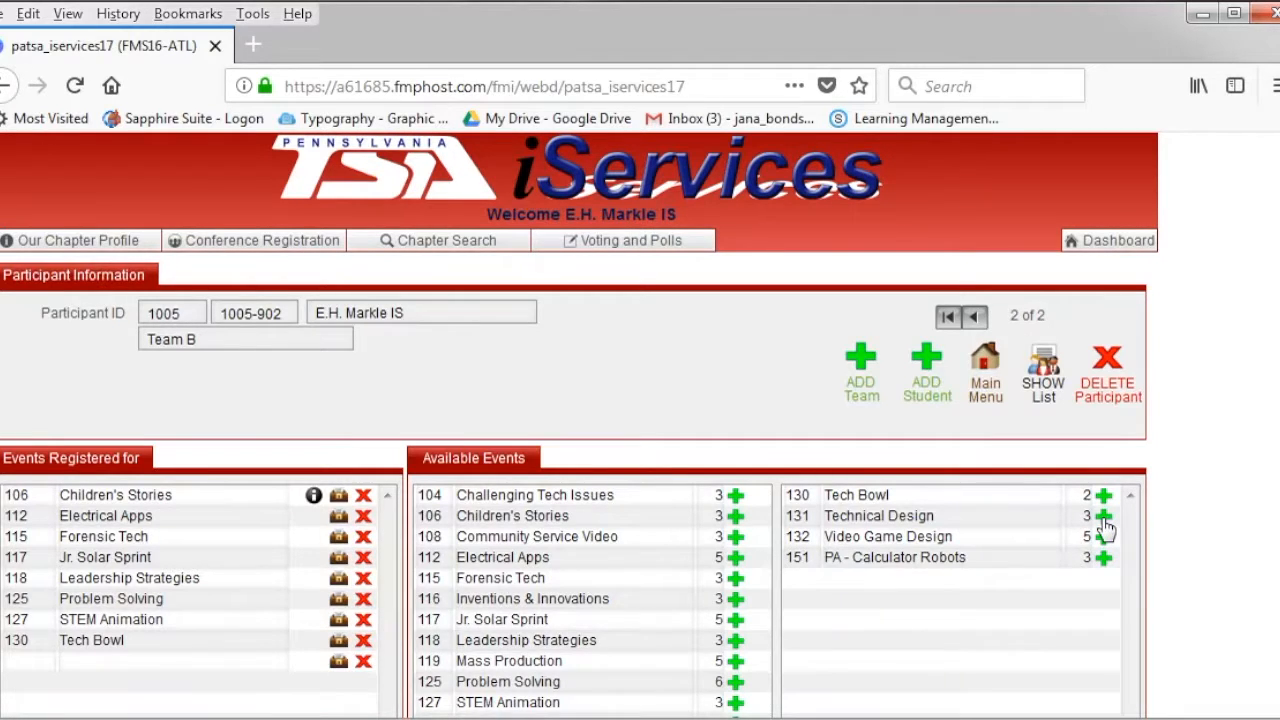
click(1103, 537)
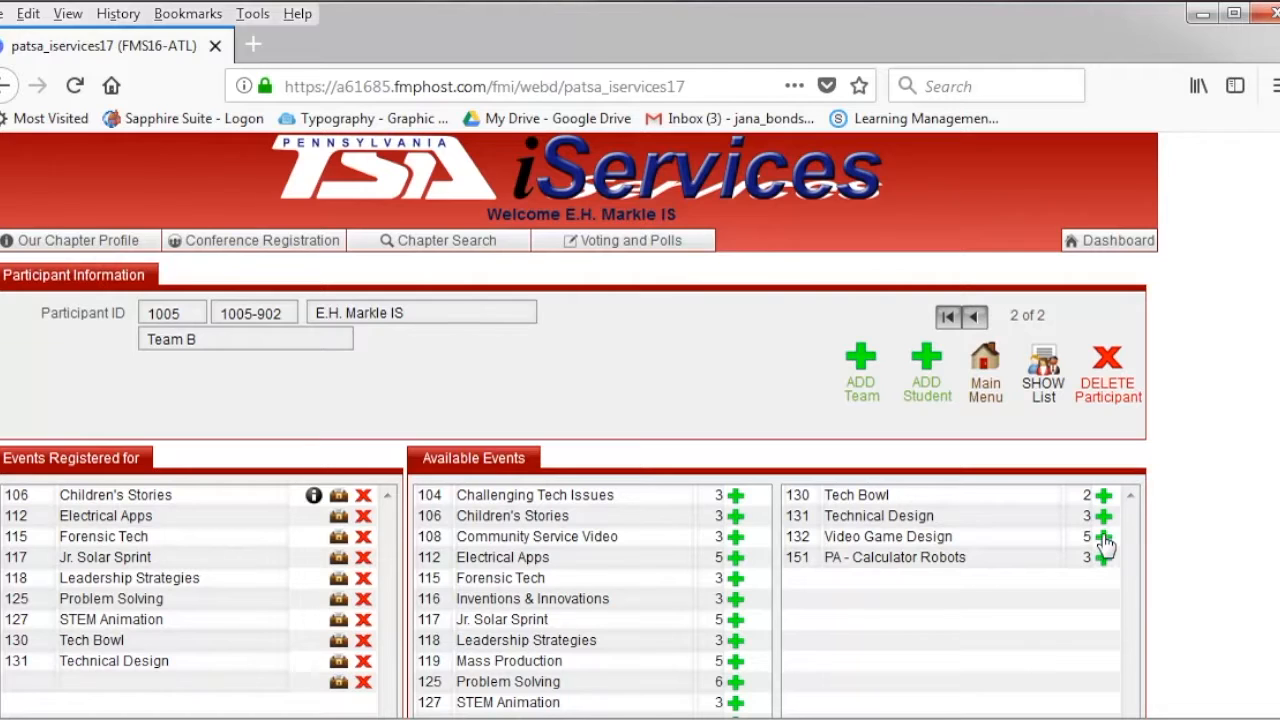
click(1103, 557)
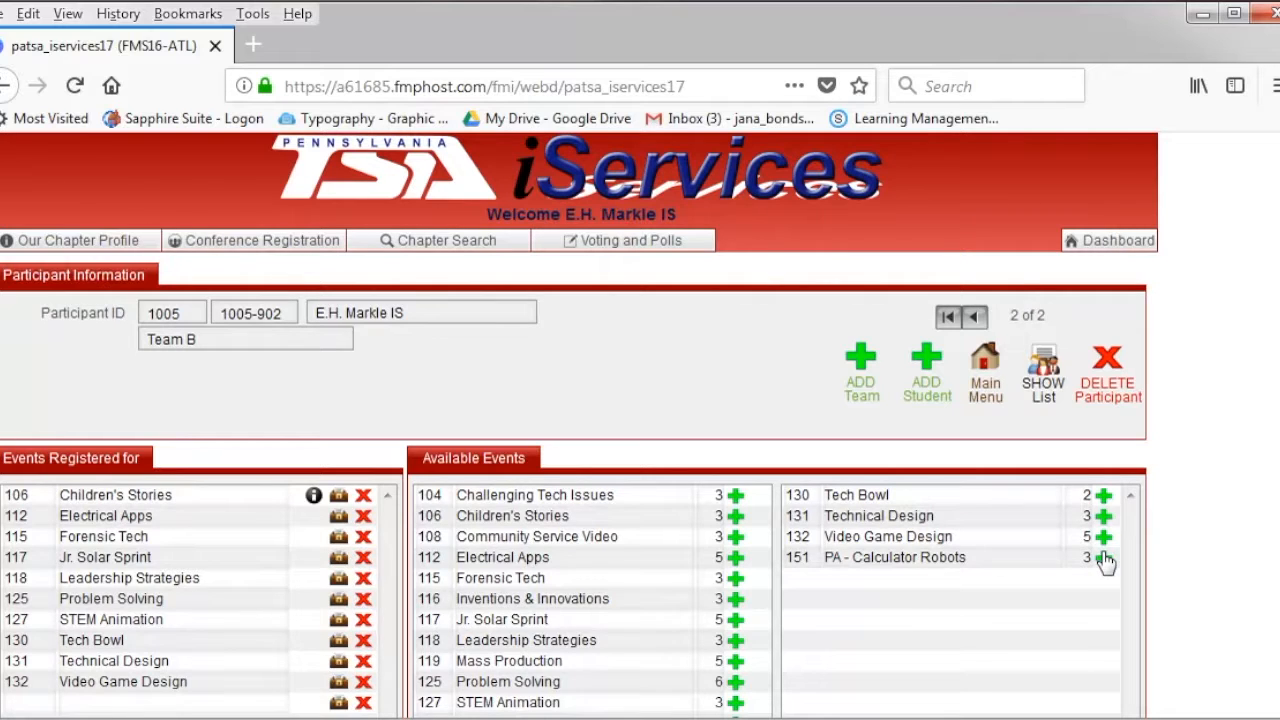
click(1104, 558)
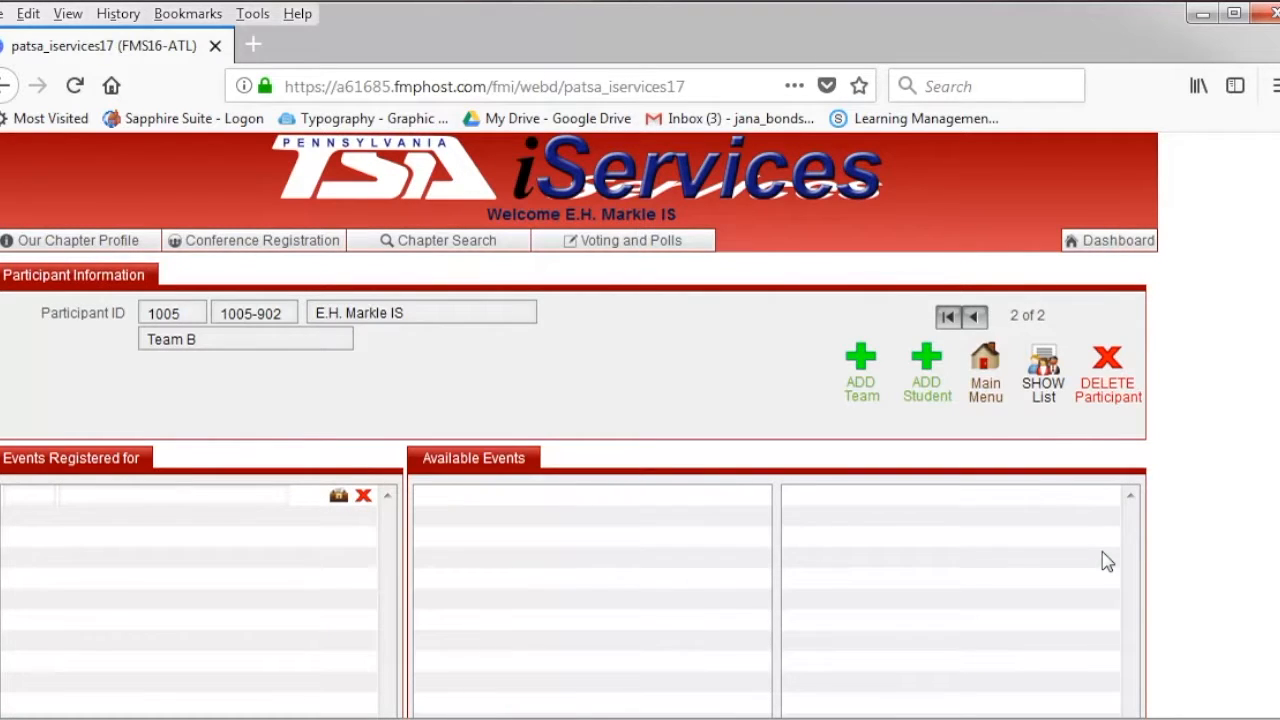
- List all participants, note the advisor's missing home phone, then reopen Team A's record
click(1040, 390)
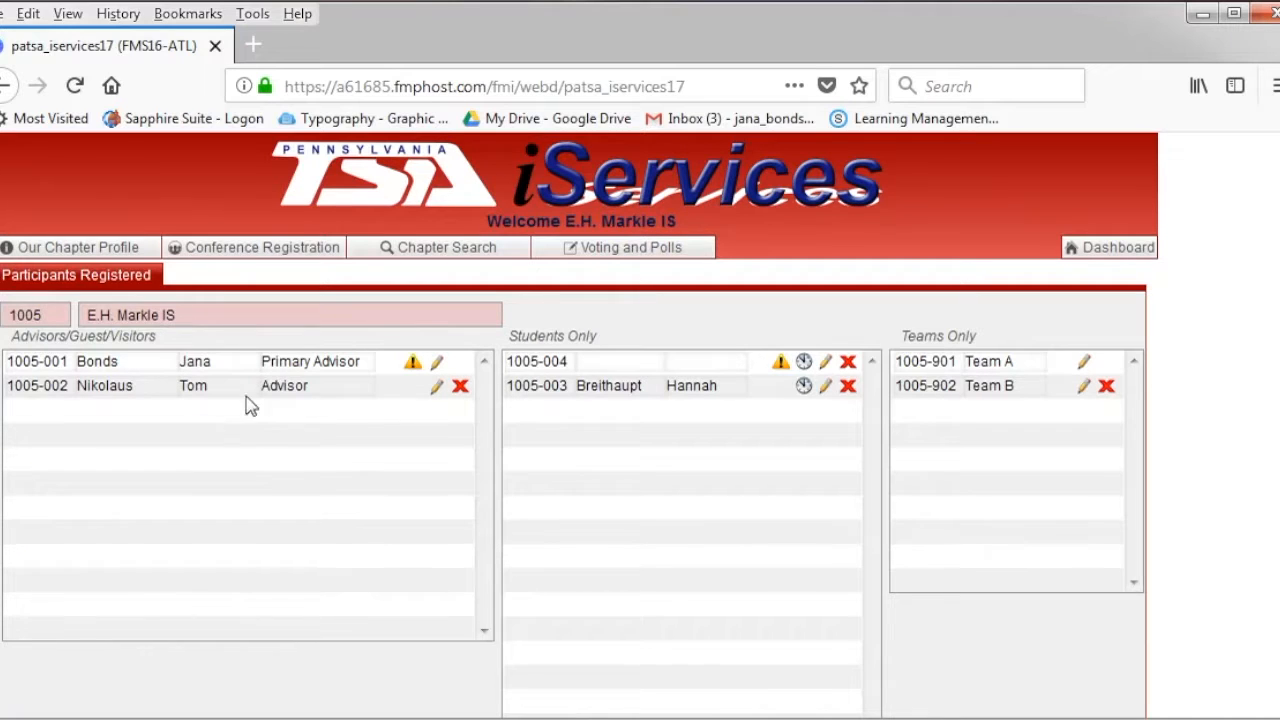
click(413, 363)
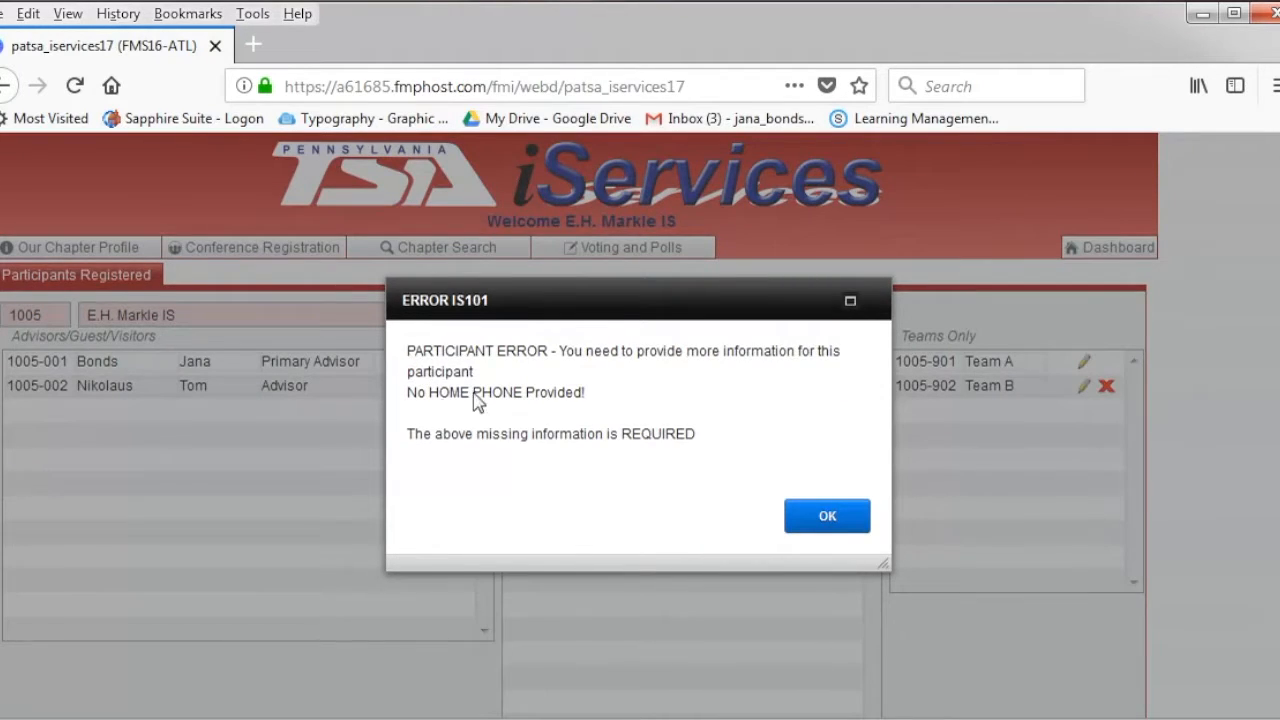
click(812, 528)
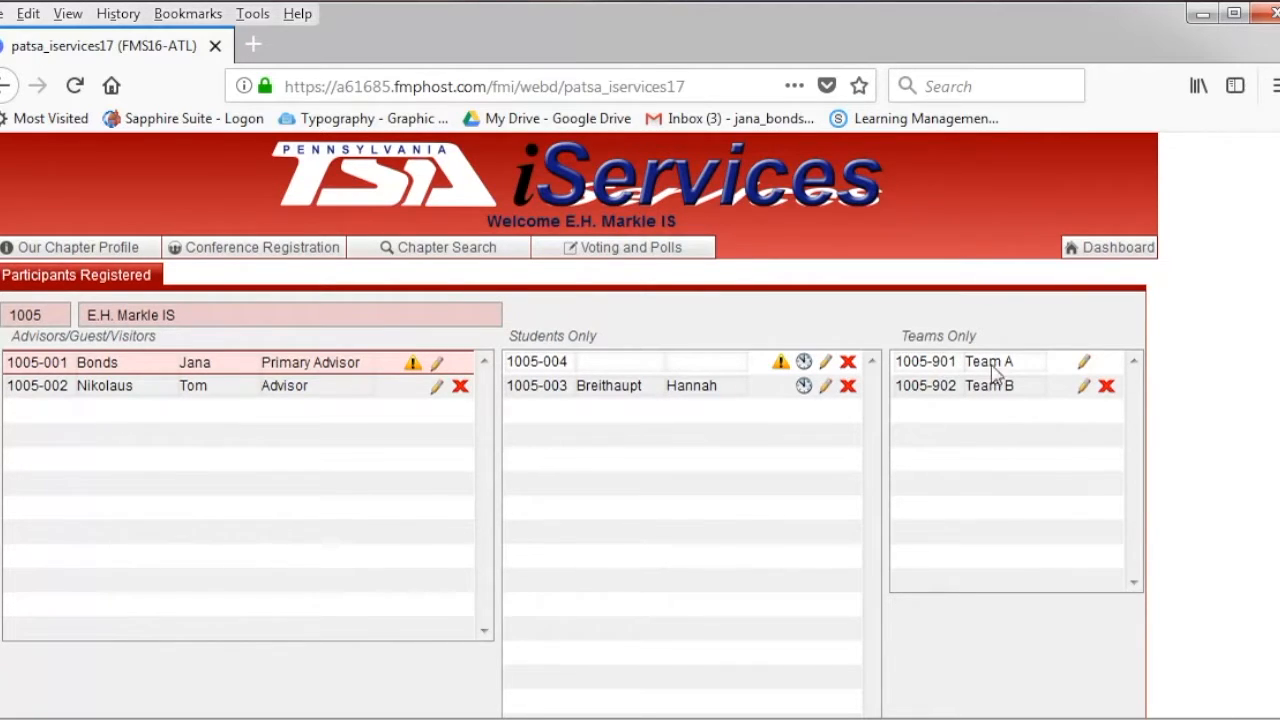
click(1086, 368)
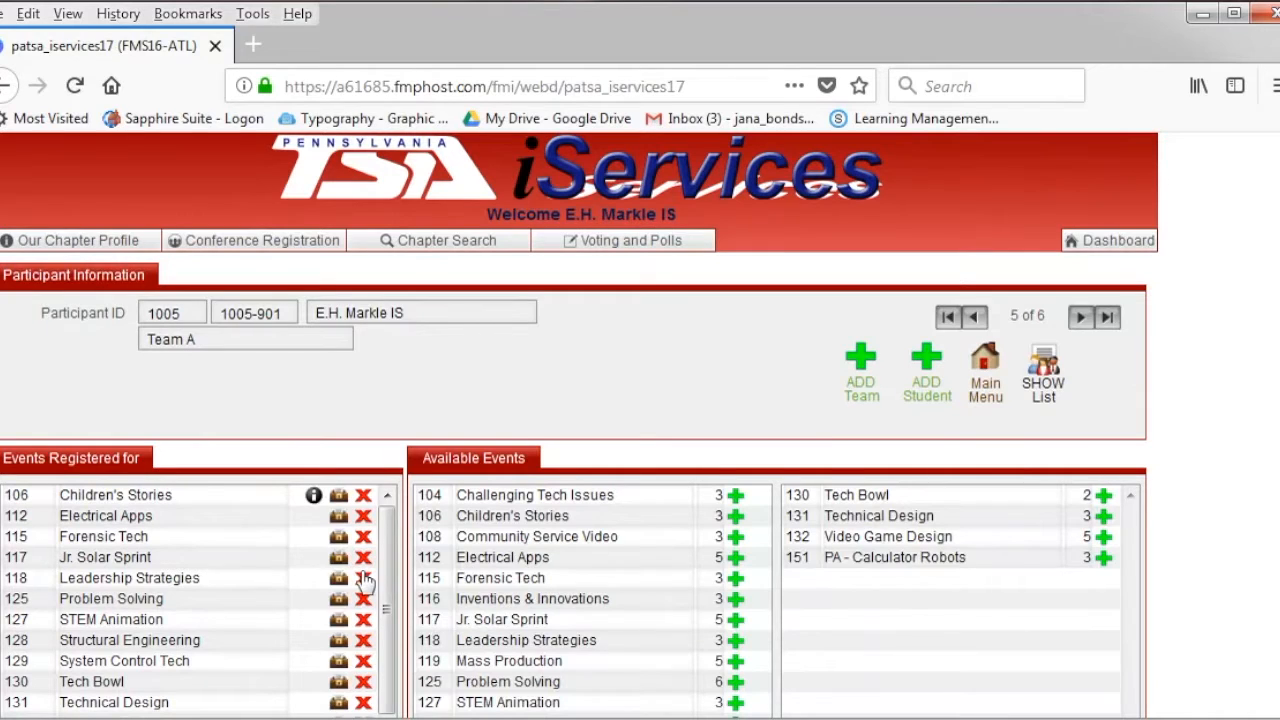
- Check the $20.00 summary bill for 6 participants, deferring missing-info fixes, then return to Conference Registration
click(993, 374)
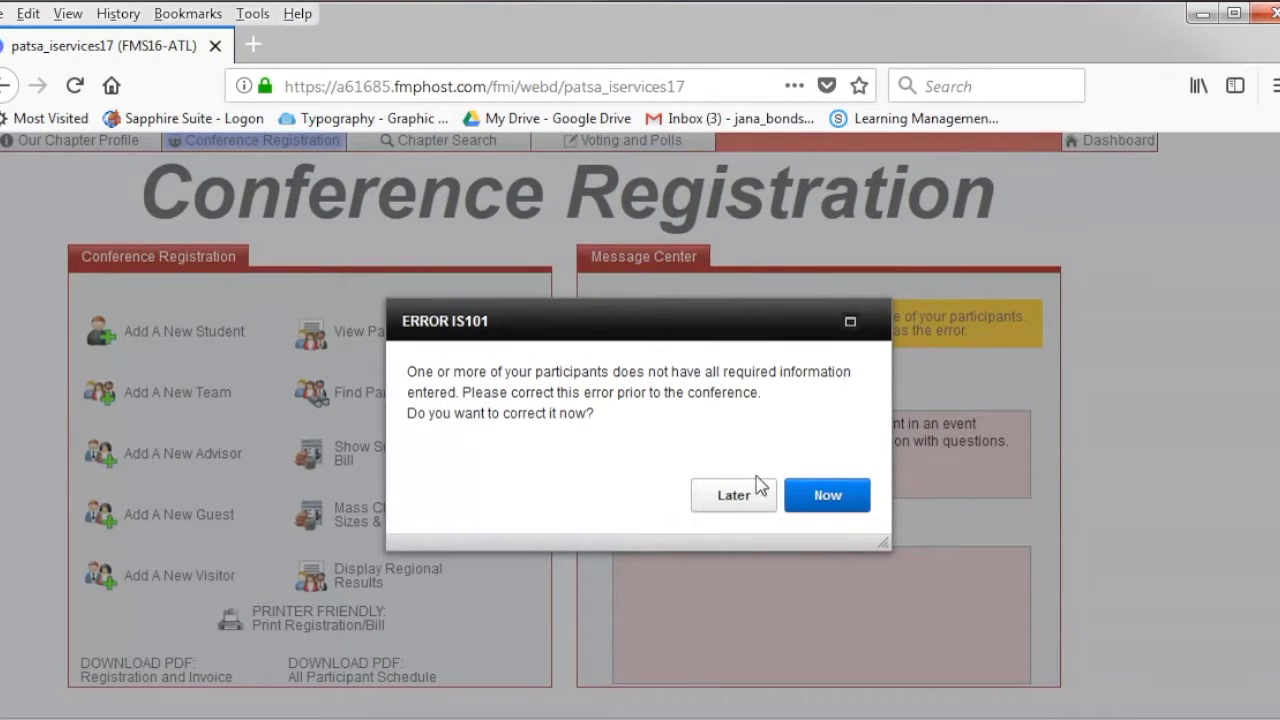
click(750, 508)
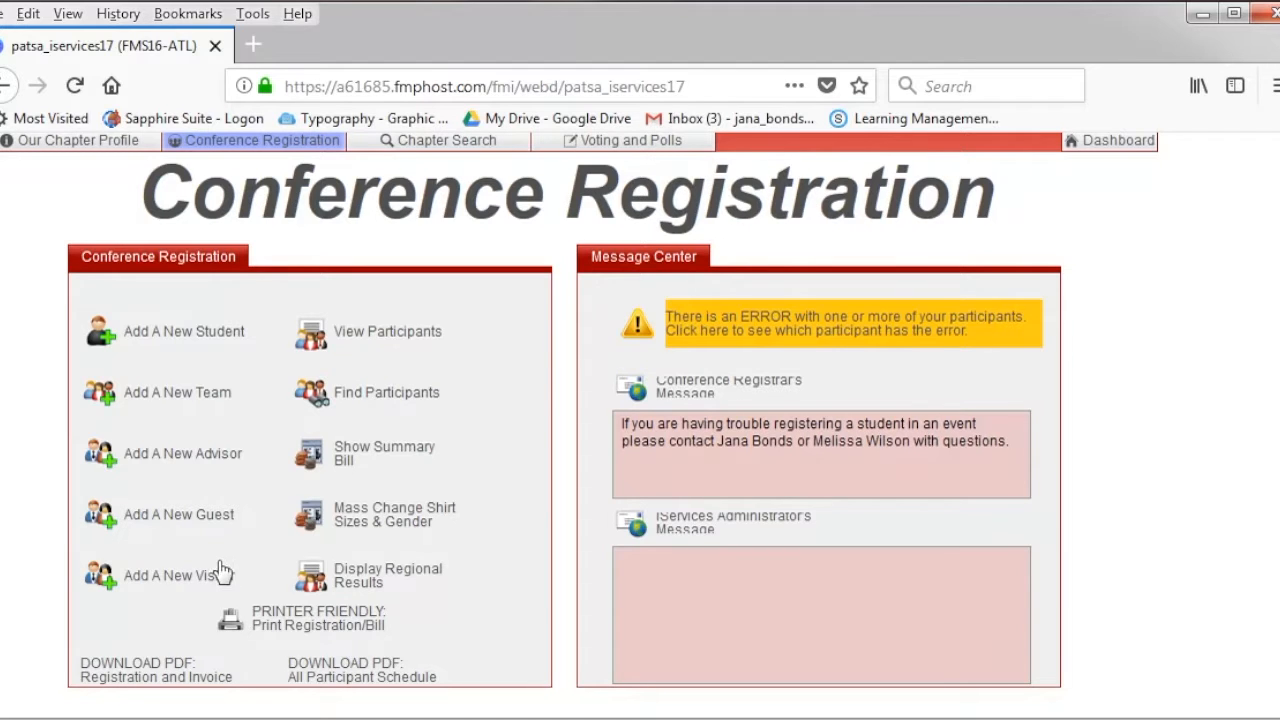
click(362, 476)
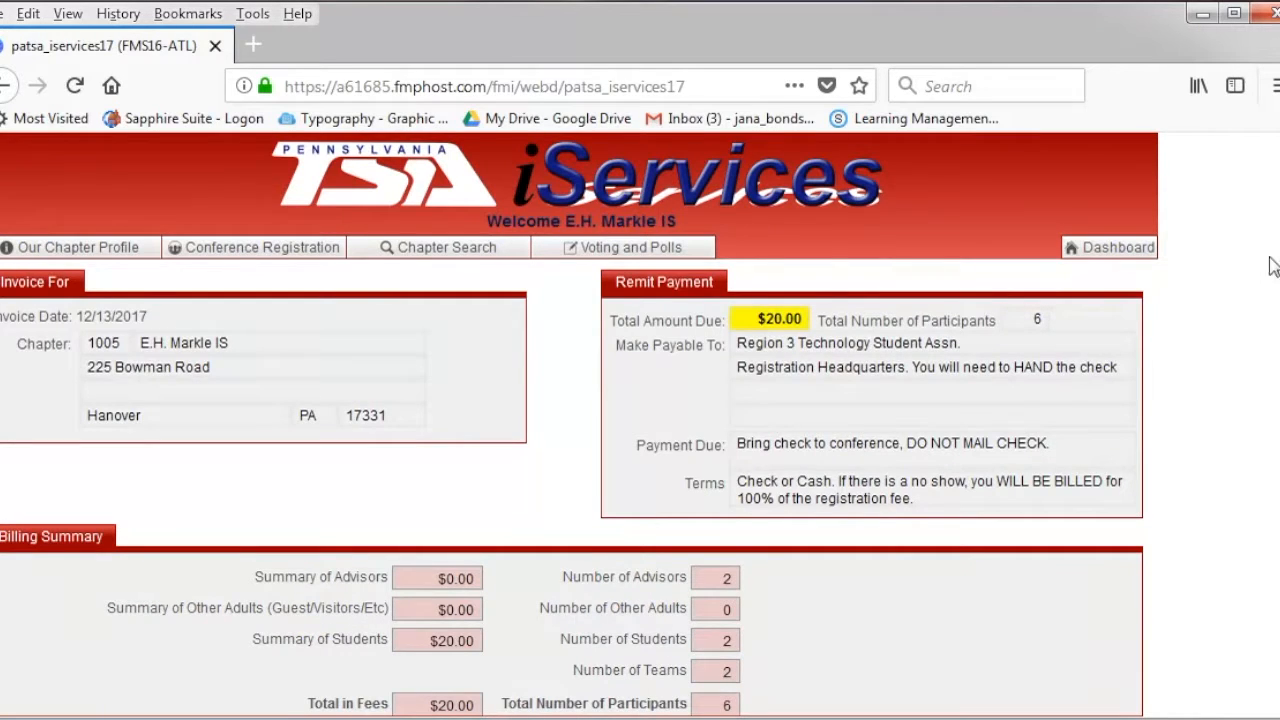
scroll(1275, 347, down, 2)
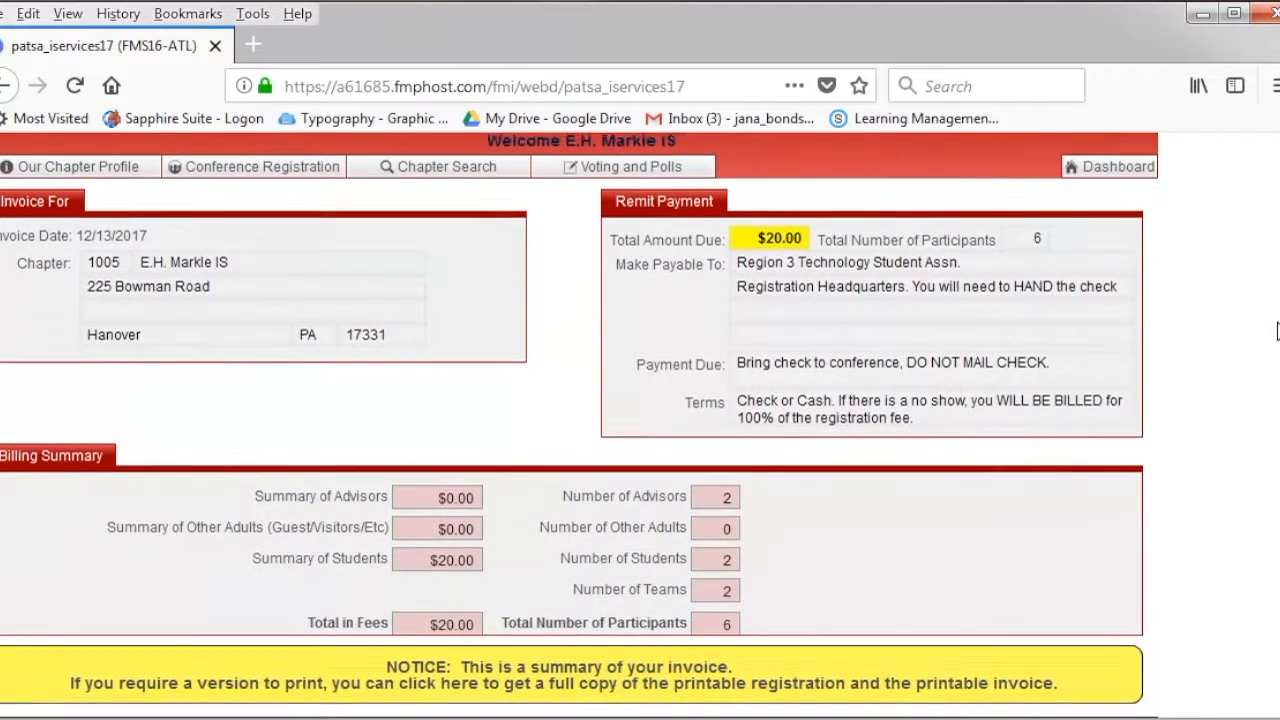
scroll(1275, 347, up, 2)
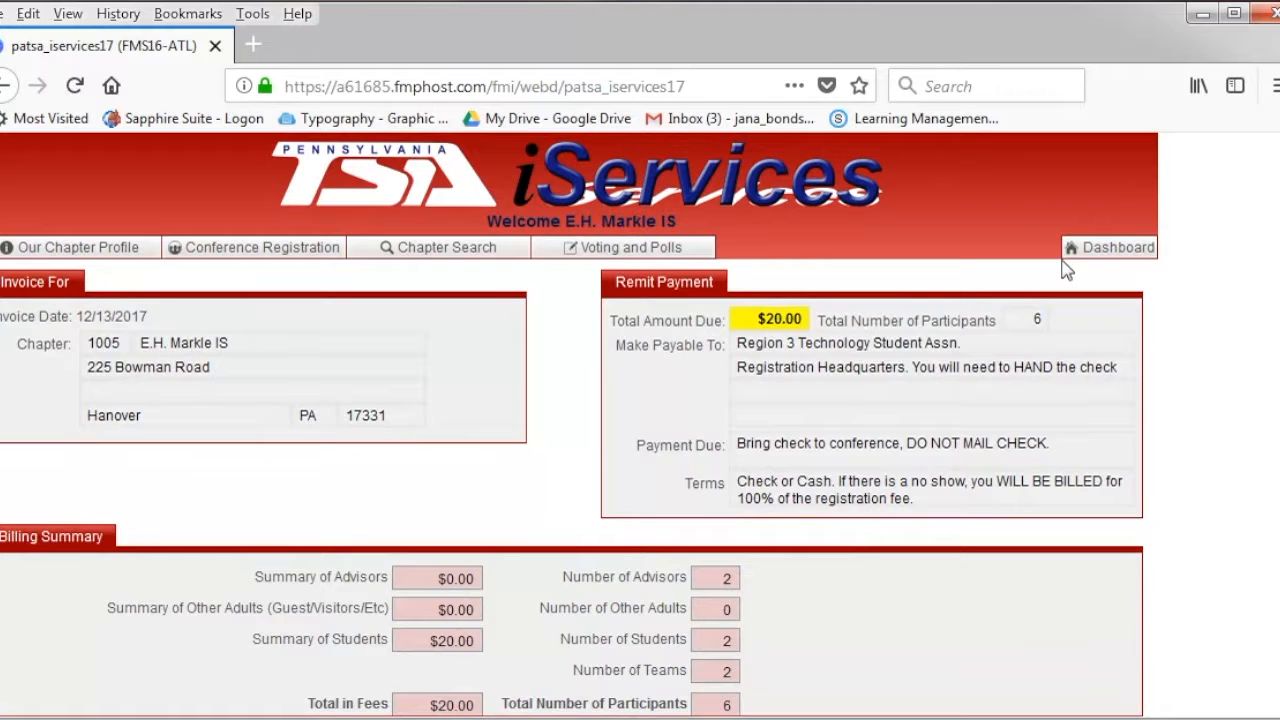
click(266, 249)
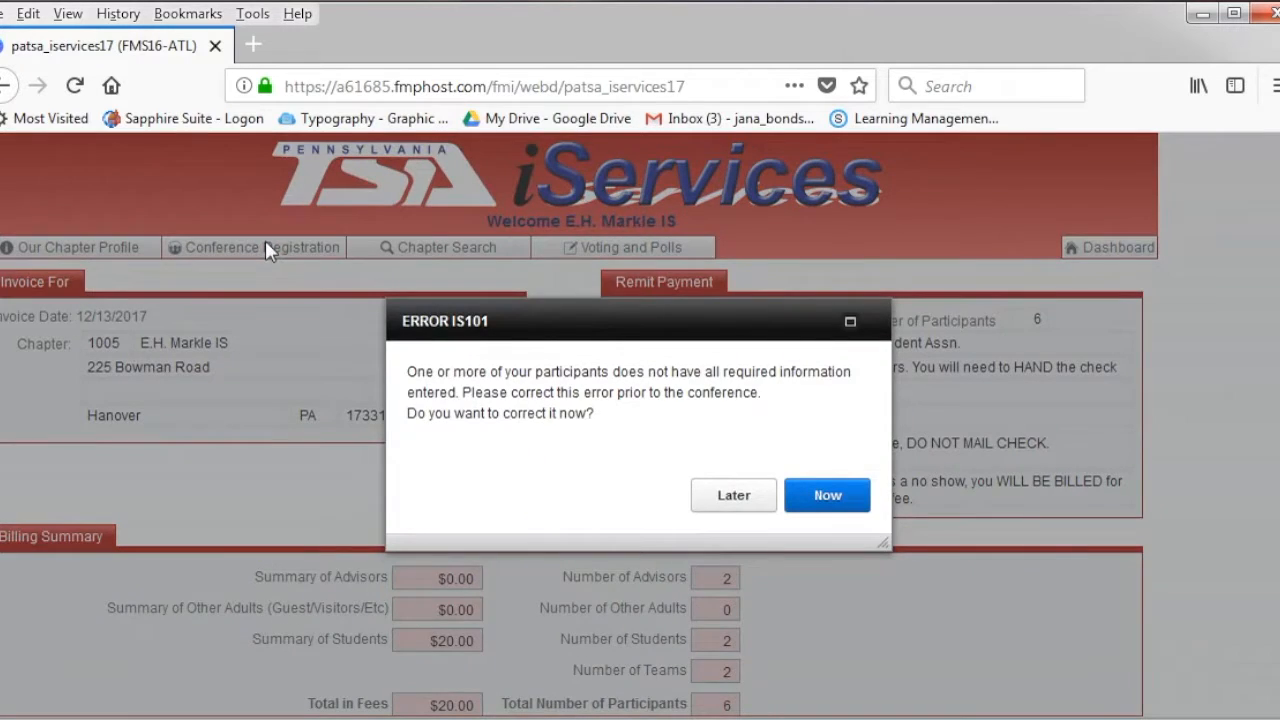
click(731, 494)
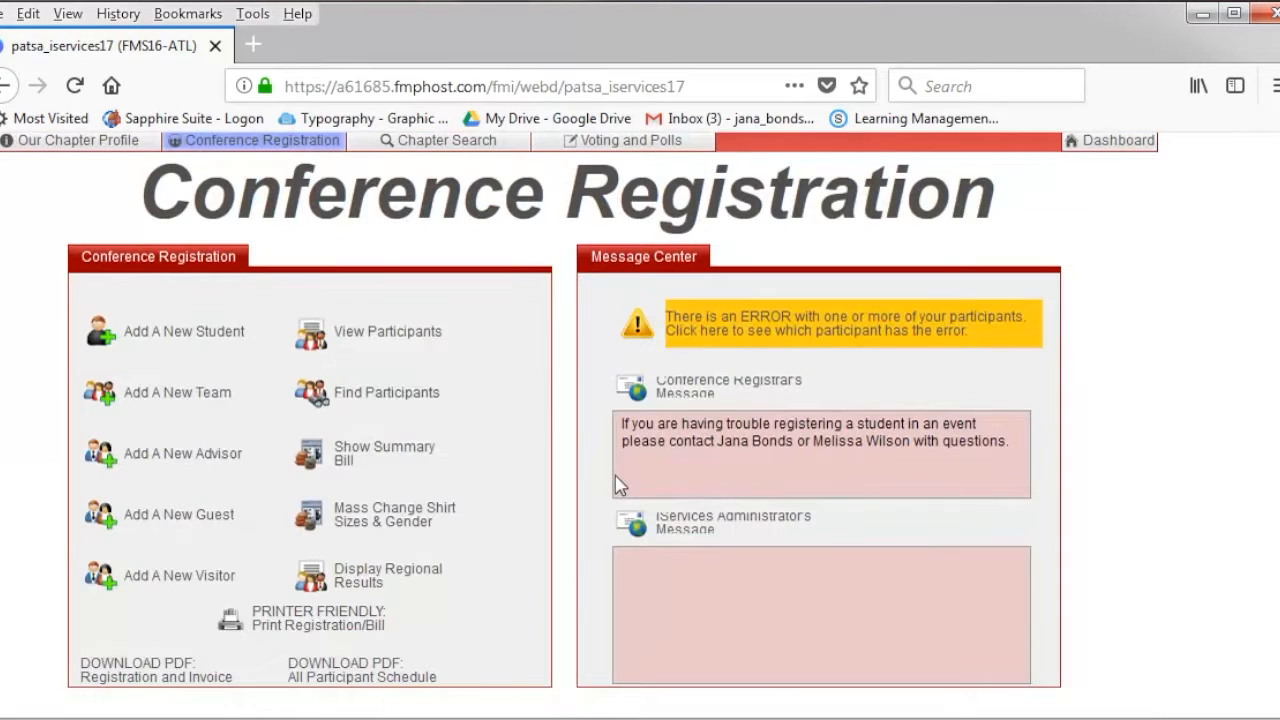
click(411, 519)
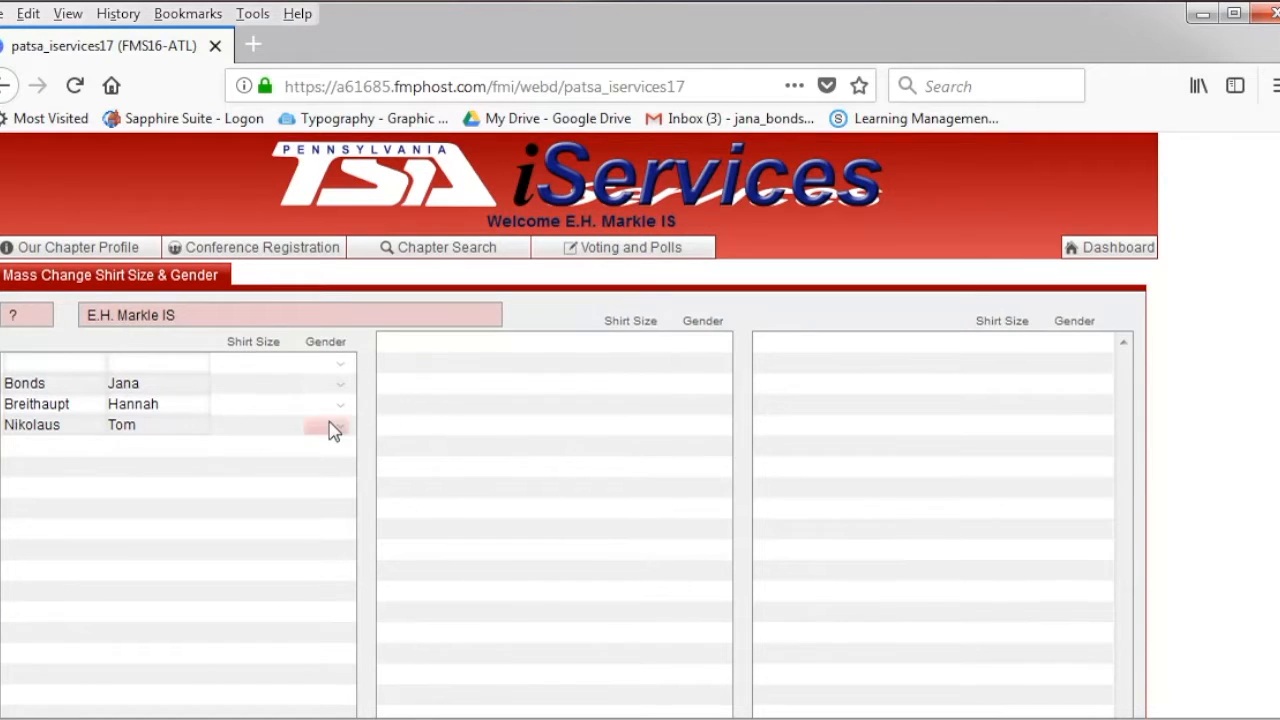
click(257, 250)
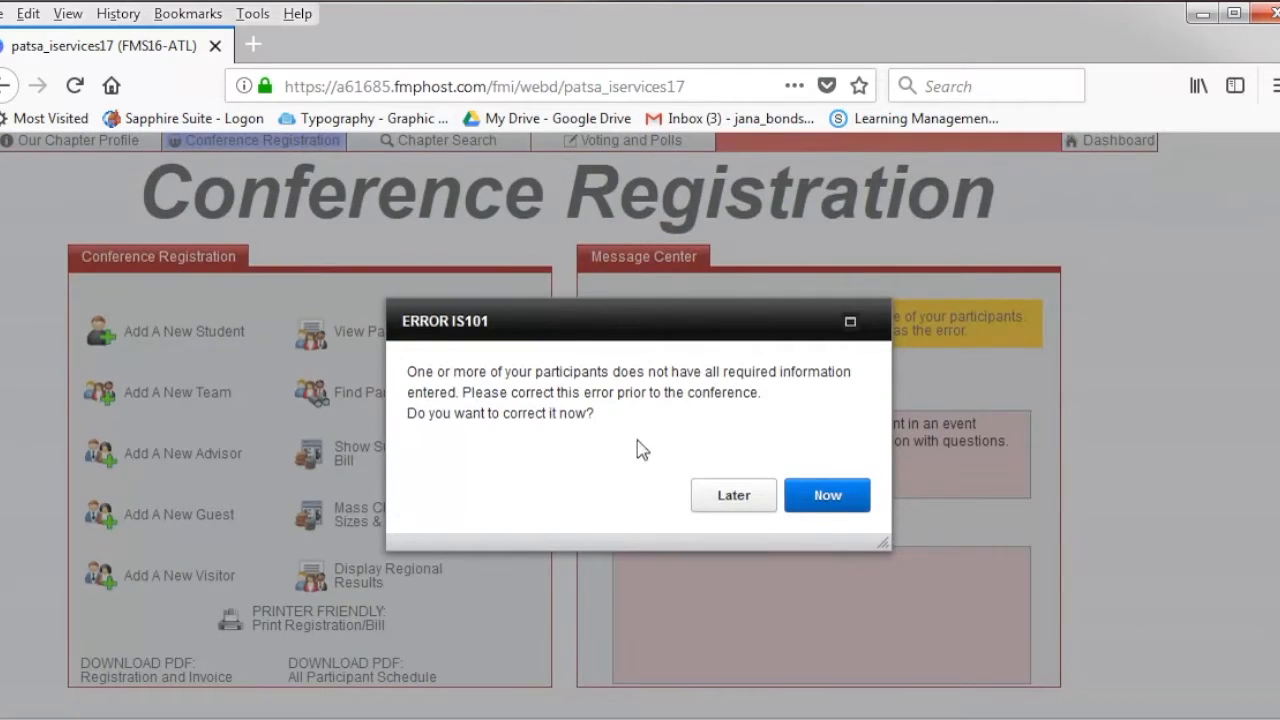
click(728, 504)
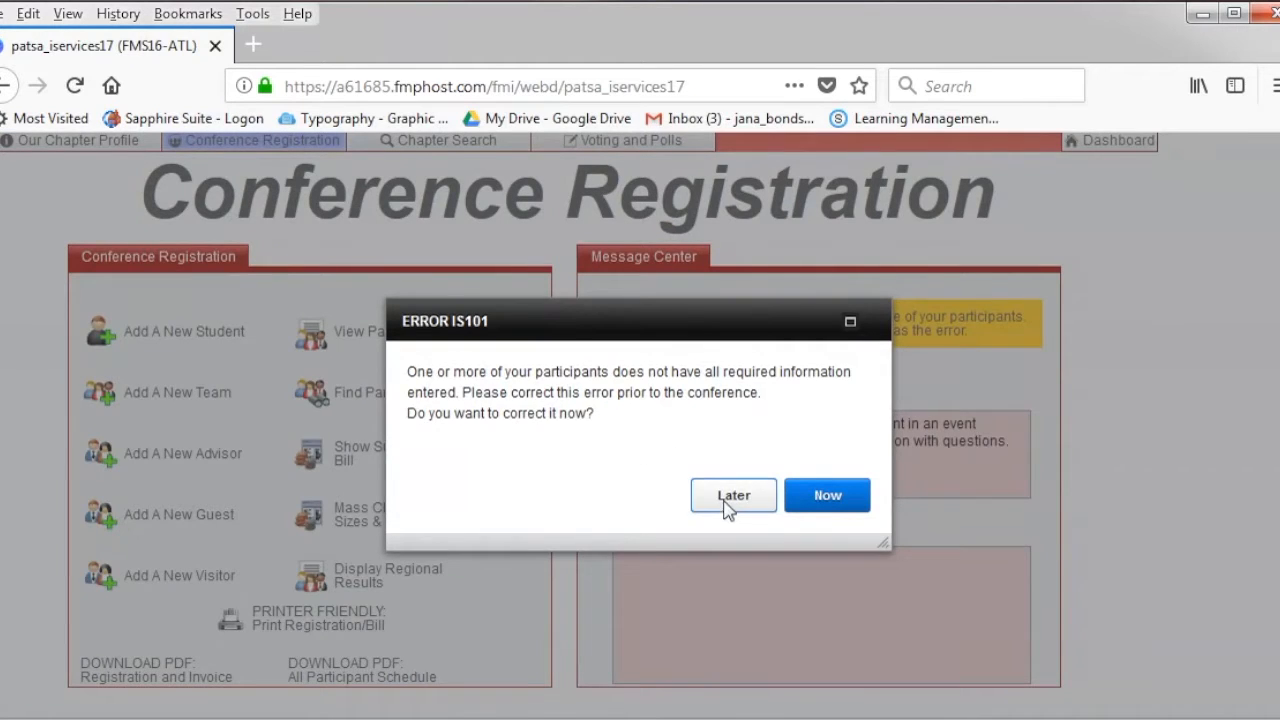